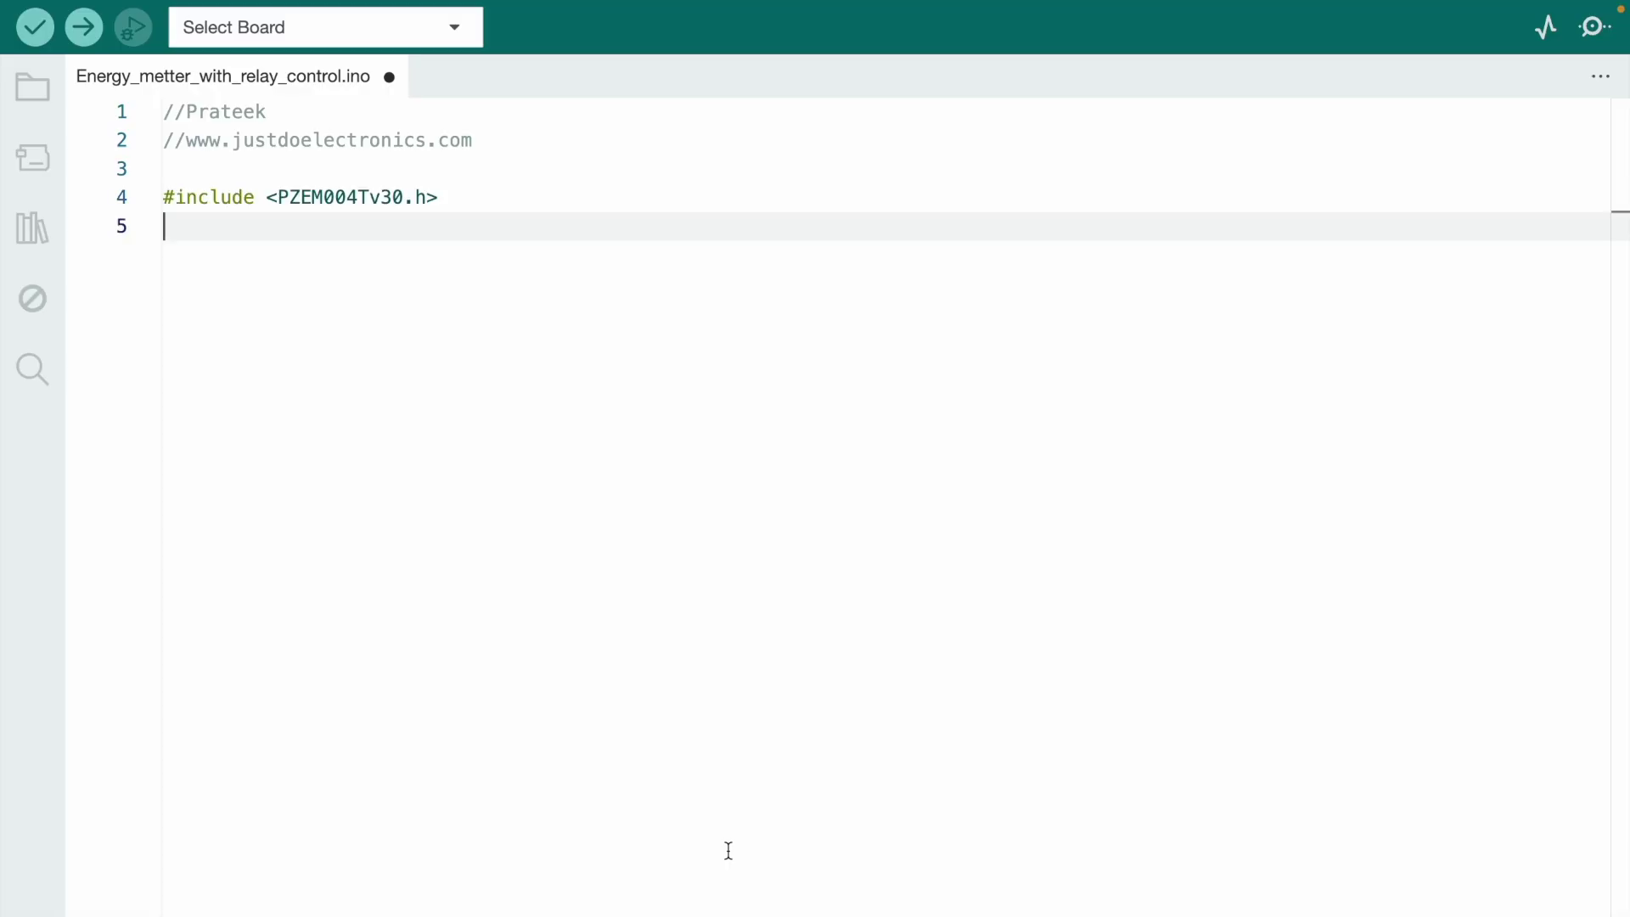
{"action": "type", "text": "#include <LiquidCrystal_I2C.h>"}
- Add #include lines for LiquidCrystal_I2C, Wire, WiFiClient and BlynkSimpleEsp32 below PZEM004Tv30
{"action": "key", "text": "Return"}
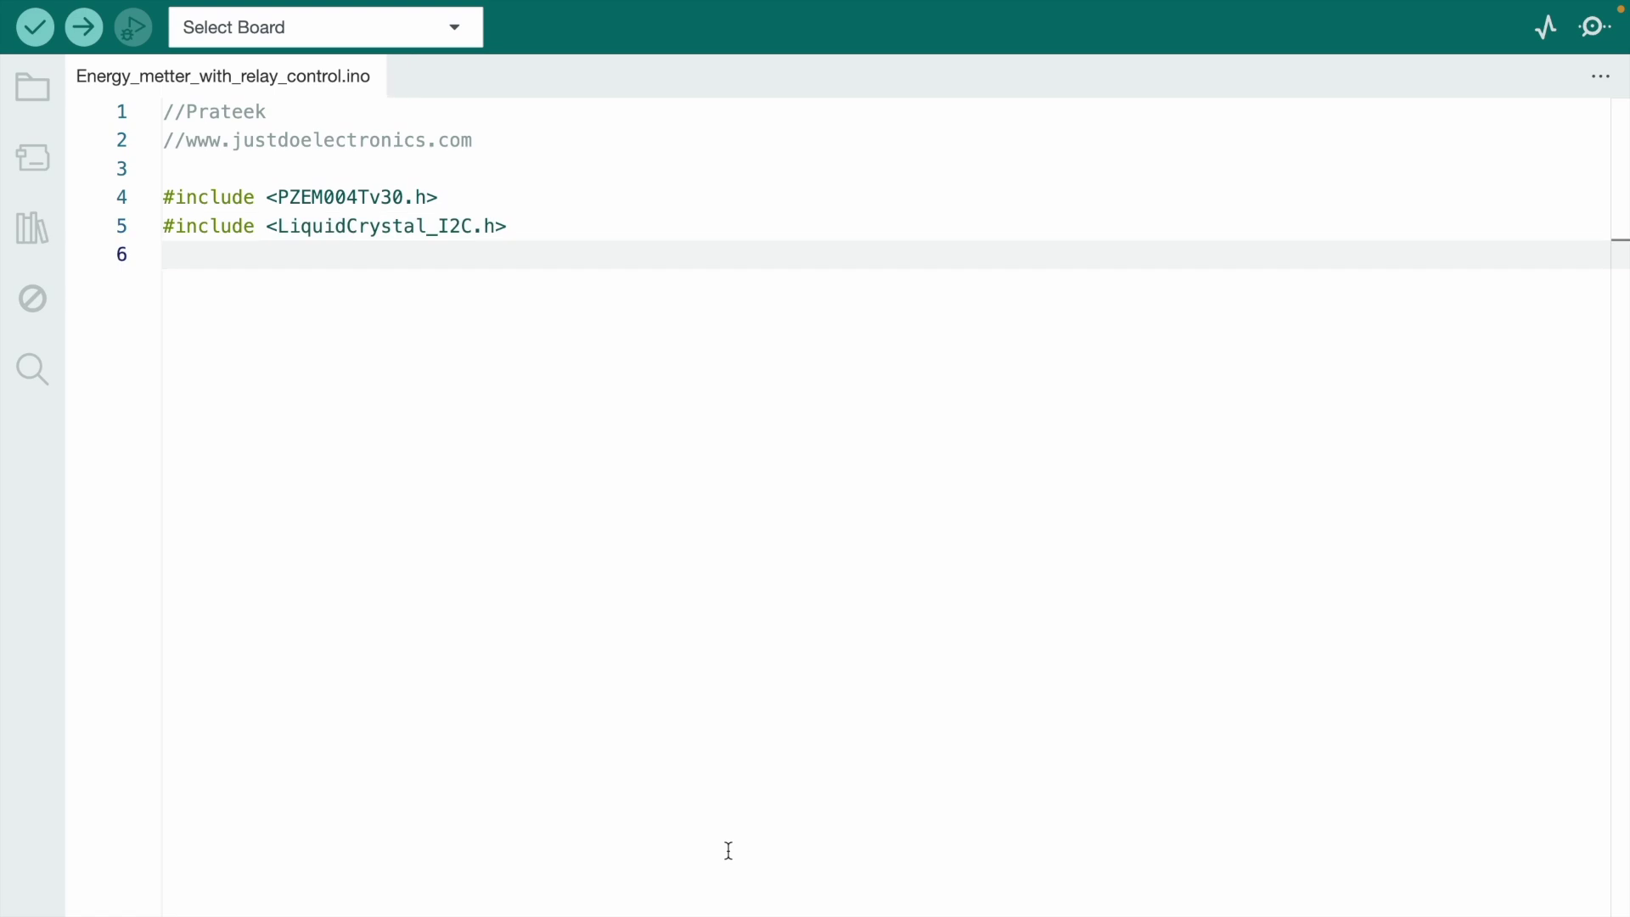
{"action": "type", "text": "#include <Wire.h>"}
{"action": "key", "text": "Return"}
{"action": "type", "text": "#include <WiFiClient.h>"}
{"action": "key", "text": "Return"}
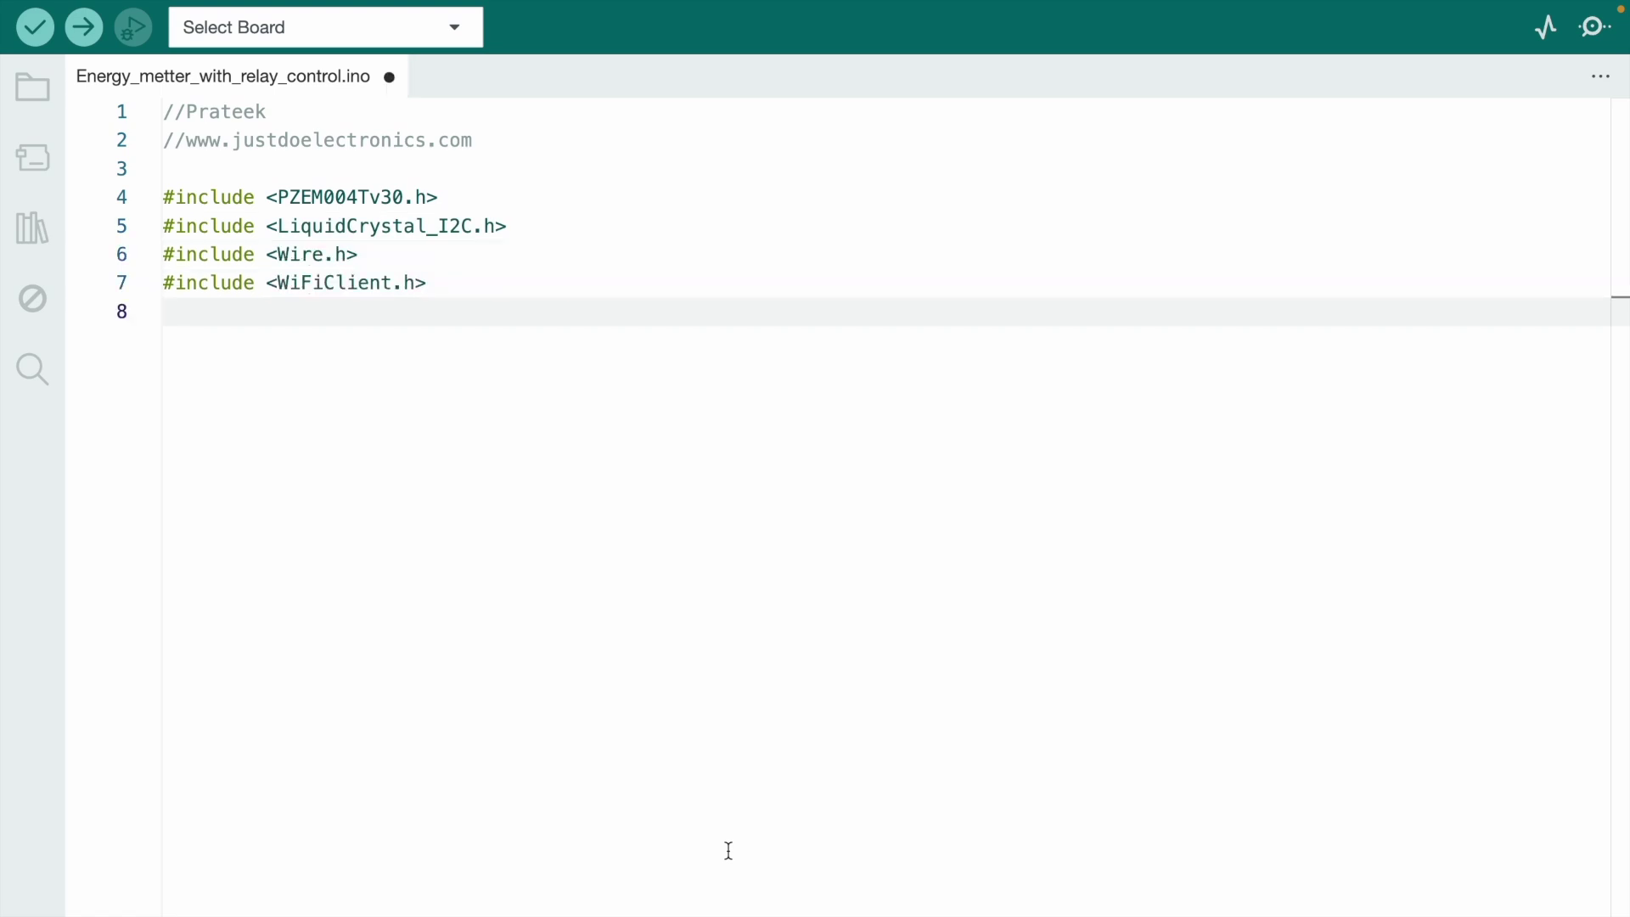
{"action": "type", "text": "#include <BlynkSimpleEsp32.h>"}
{"action": "key", "text": "Return"}
{"action": "key", "text": "Return"}
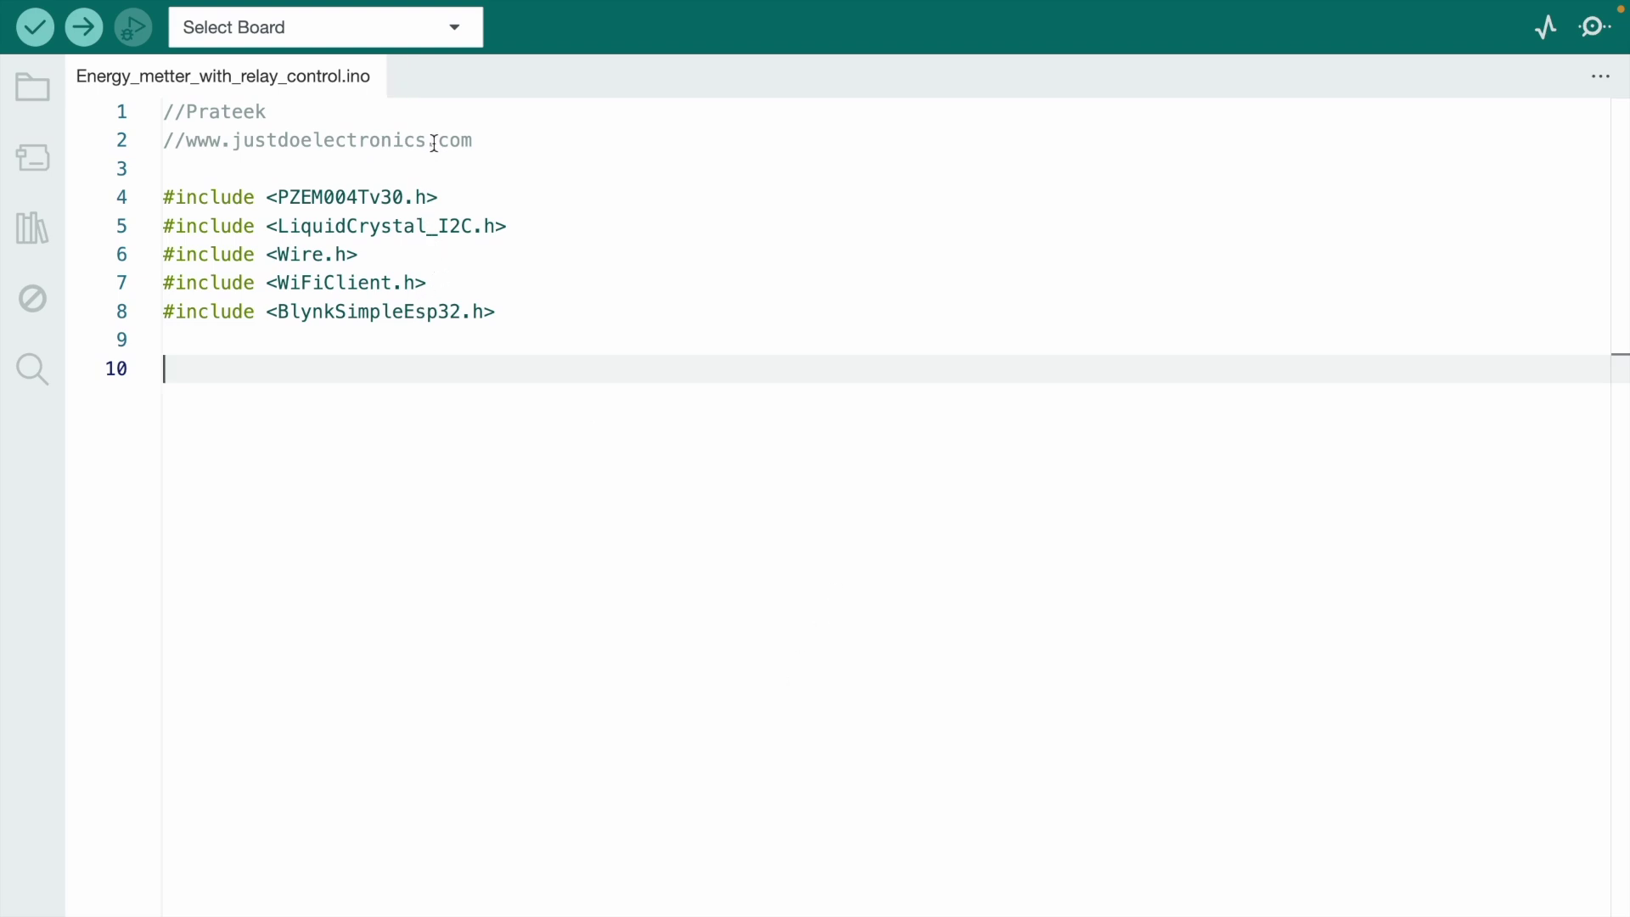
- Check in Library Manager that PZEM004Tv30 and LiquidCrystal_I2C are installed
{"action": "mouse_move", "coordinate": [431, 194]}
{"action": "left_mouse_down"}
{"action": "mouse_move", "coordinate": [298, 226]}
{"action": "mouse_move", "coordinate": [299, 200]}
{"action": "left_mouse_up"}
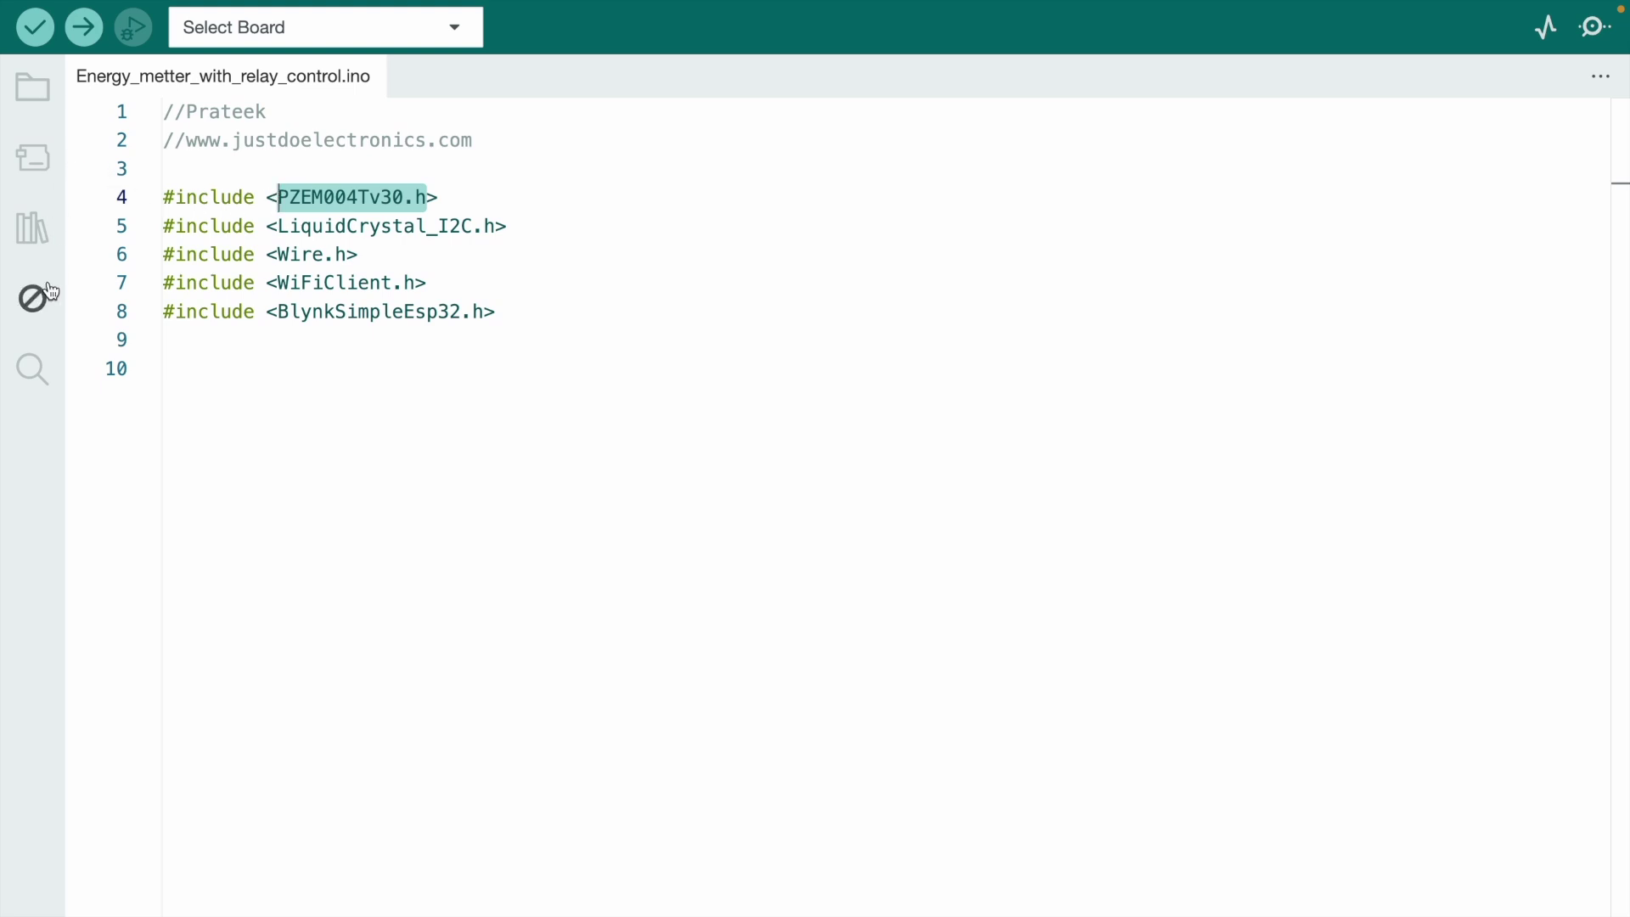
{"action": "left_click", "coordinate": [33, 227]}
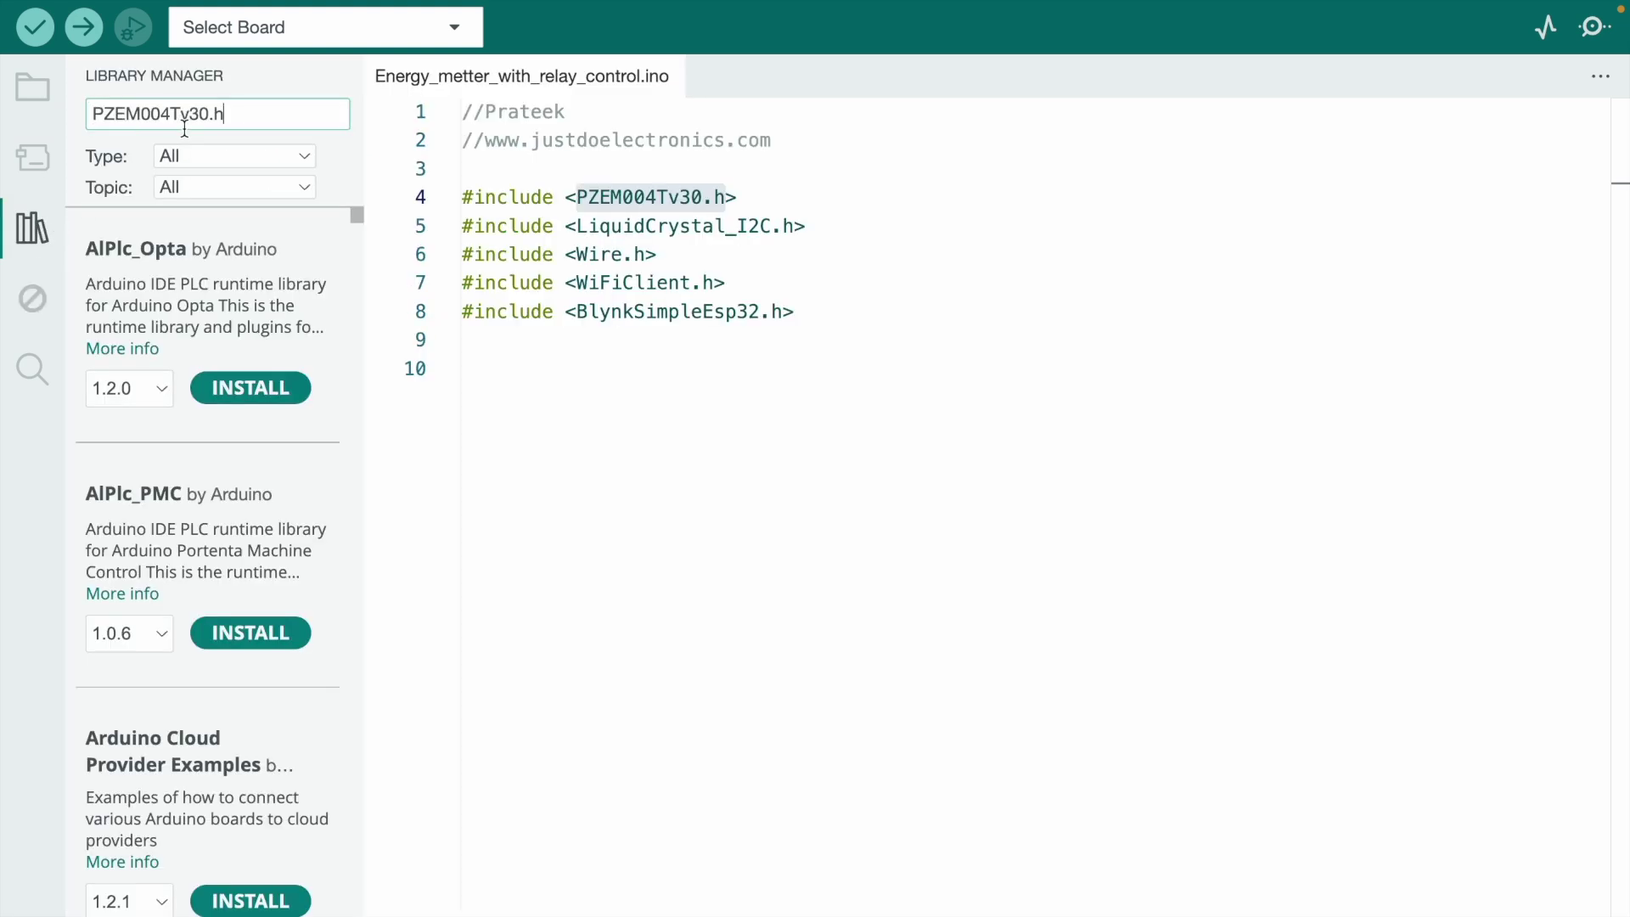
{"action": "left_click_drag", "start_coordinate": [761, 225], "coordinate": [575, 232]}
{"action": "key", "text": "ctrl+c"}
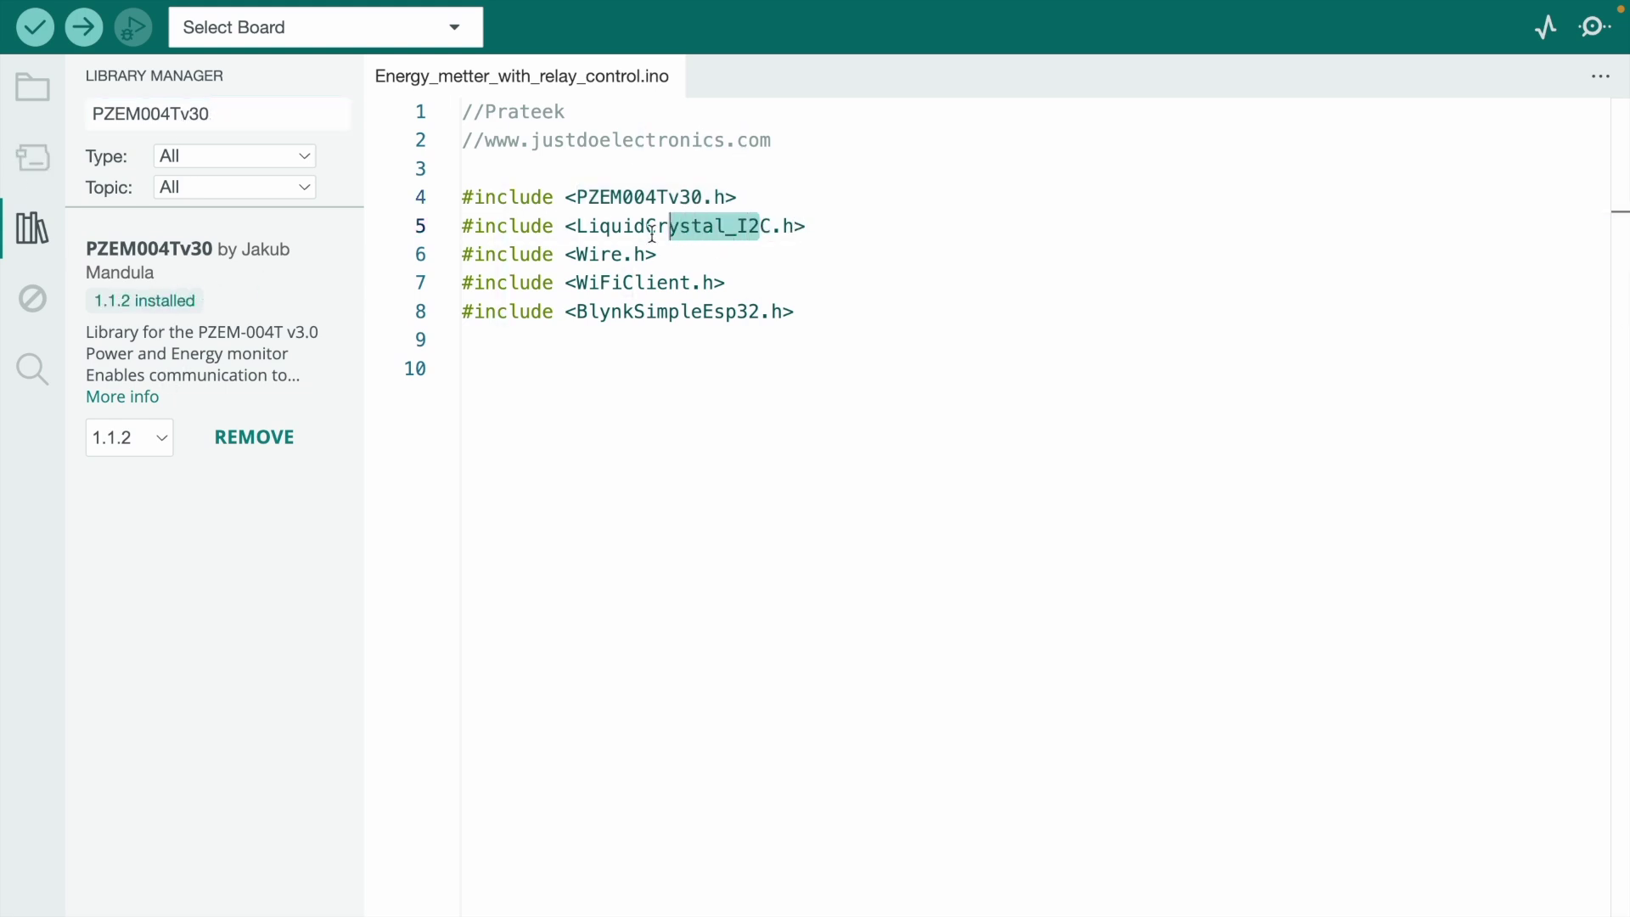
{"action": "left_click", "coordinate": [281, 118]}
{"action": "key", "text": "ctrl+a"}
{"action": "key", "text": "ctrl+v"}
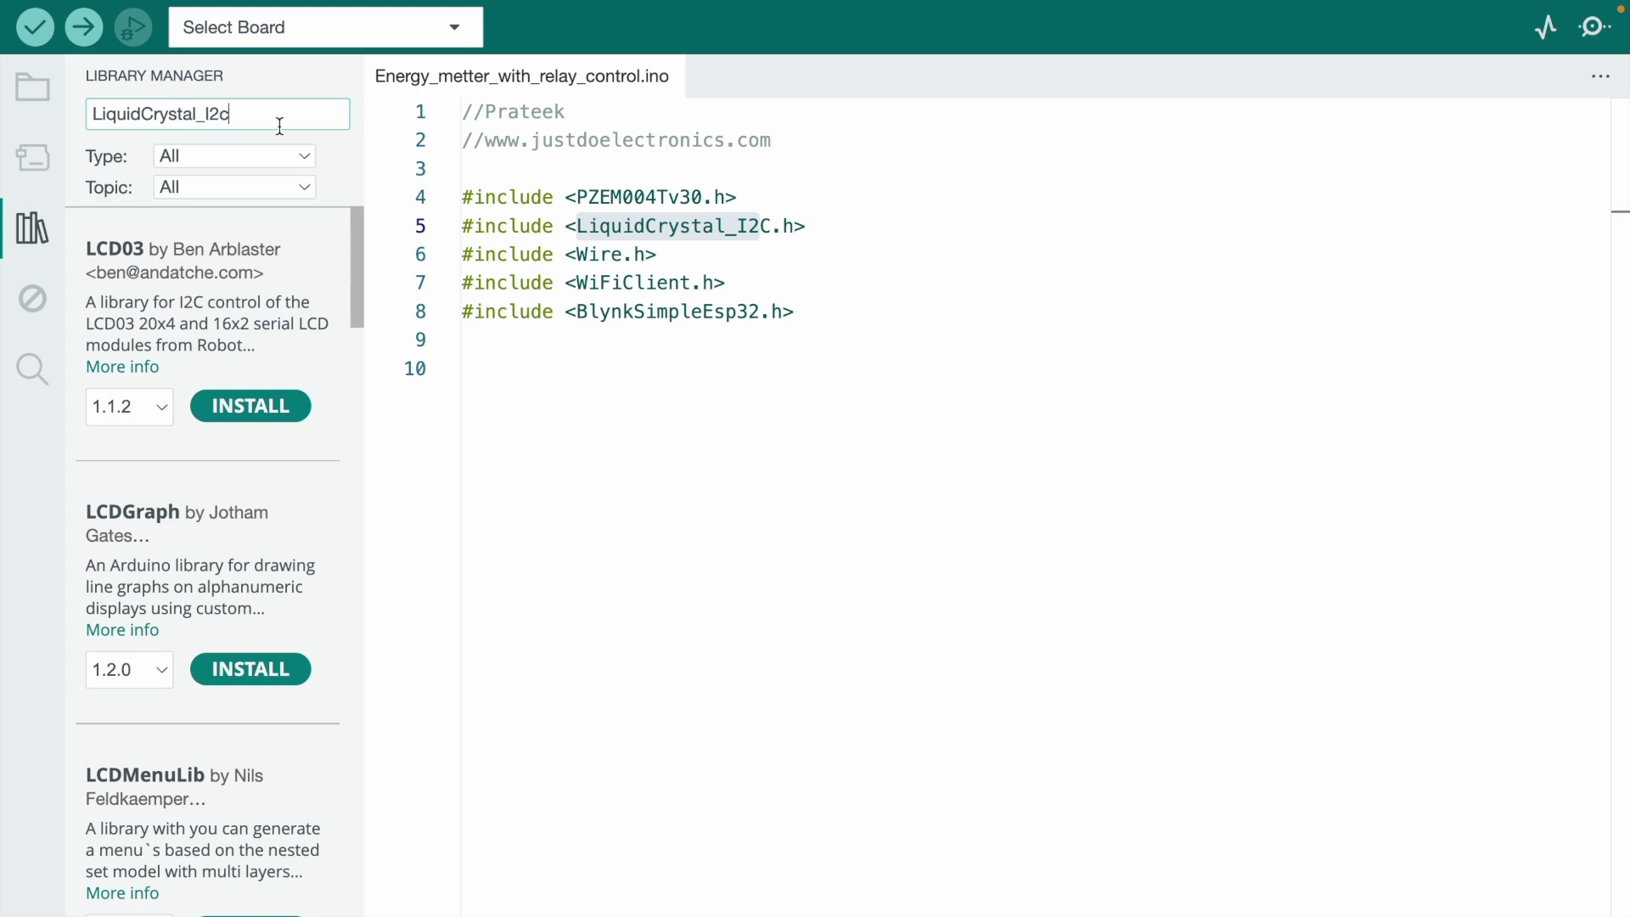
{"action": "scroll", "coordinate": [302, 587], "scroll_direction": "down", "scroll_amount": 3}
{"action": "scroll", "coordinate": [304, 661], "scroll_direction": "down", "scroll_amount": 8}
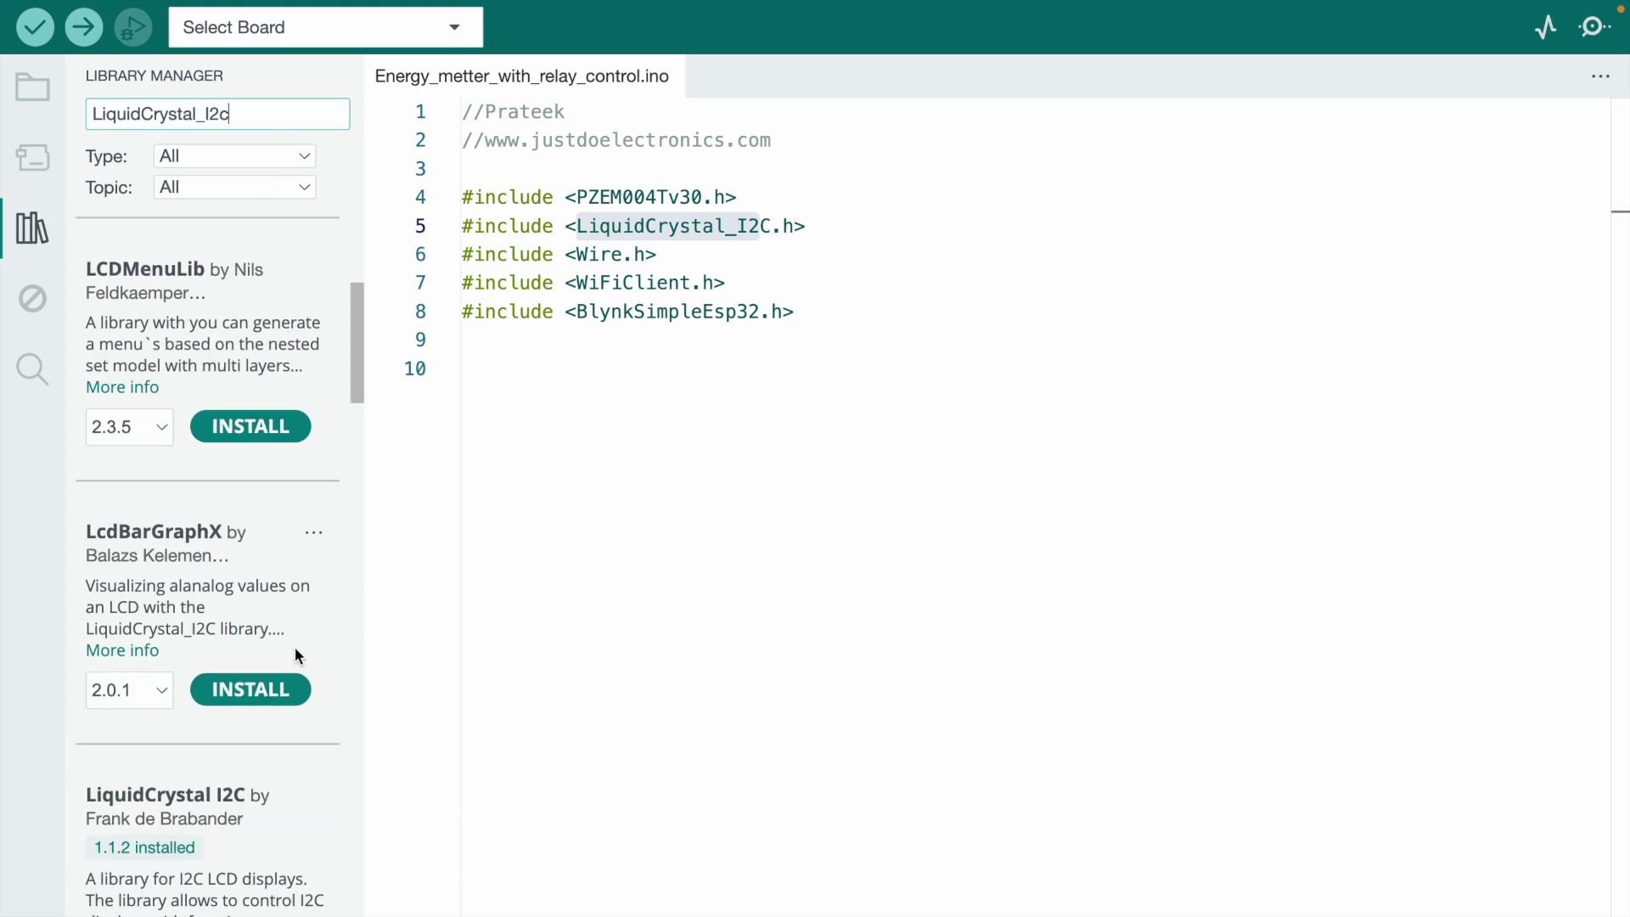
{"action": "scroll", "coordinate": [300, 644], "scroll_direction": "down", "scroll_amount": 5}
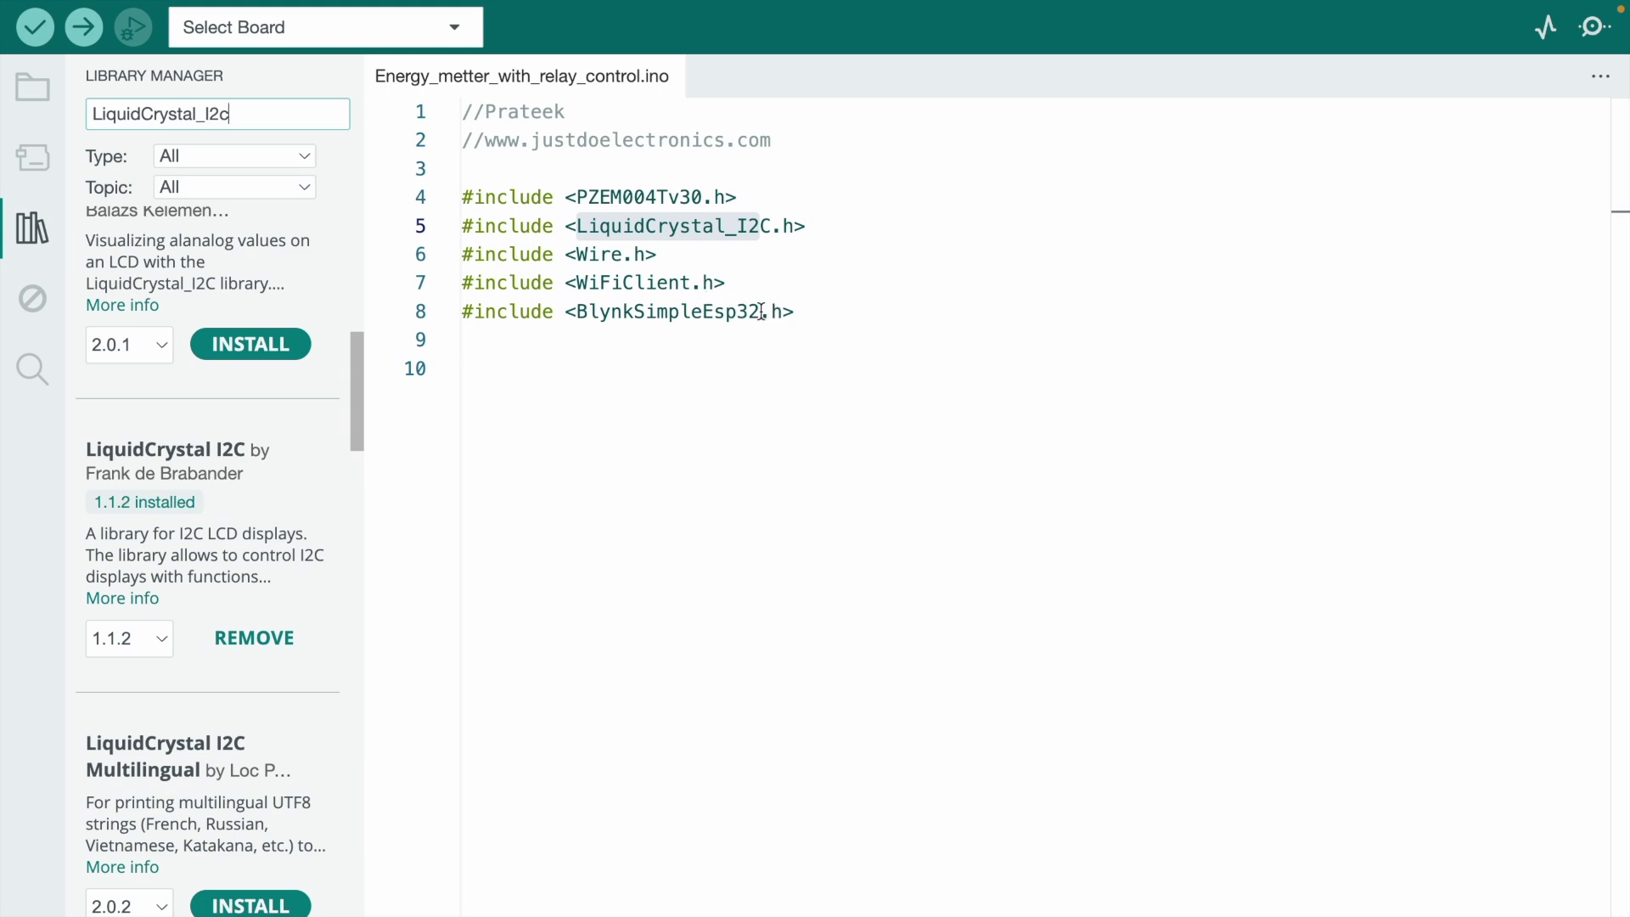
- Search Library Manager for BlynkSimpleEsp32, then leave the library browser
{"action": "mouse_move", "coordinate": [762, 311]}
{"action": "left_mouse_down"}
{"action": "mouse_move", "coordinate": [608, 283]}
{"action": "mouse_move", "coordinate": [592, 301]}
{"action": "left_mouse_up"}
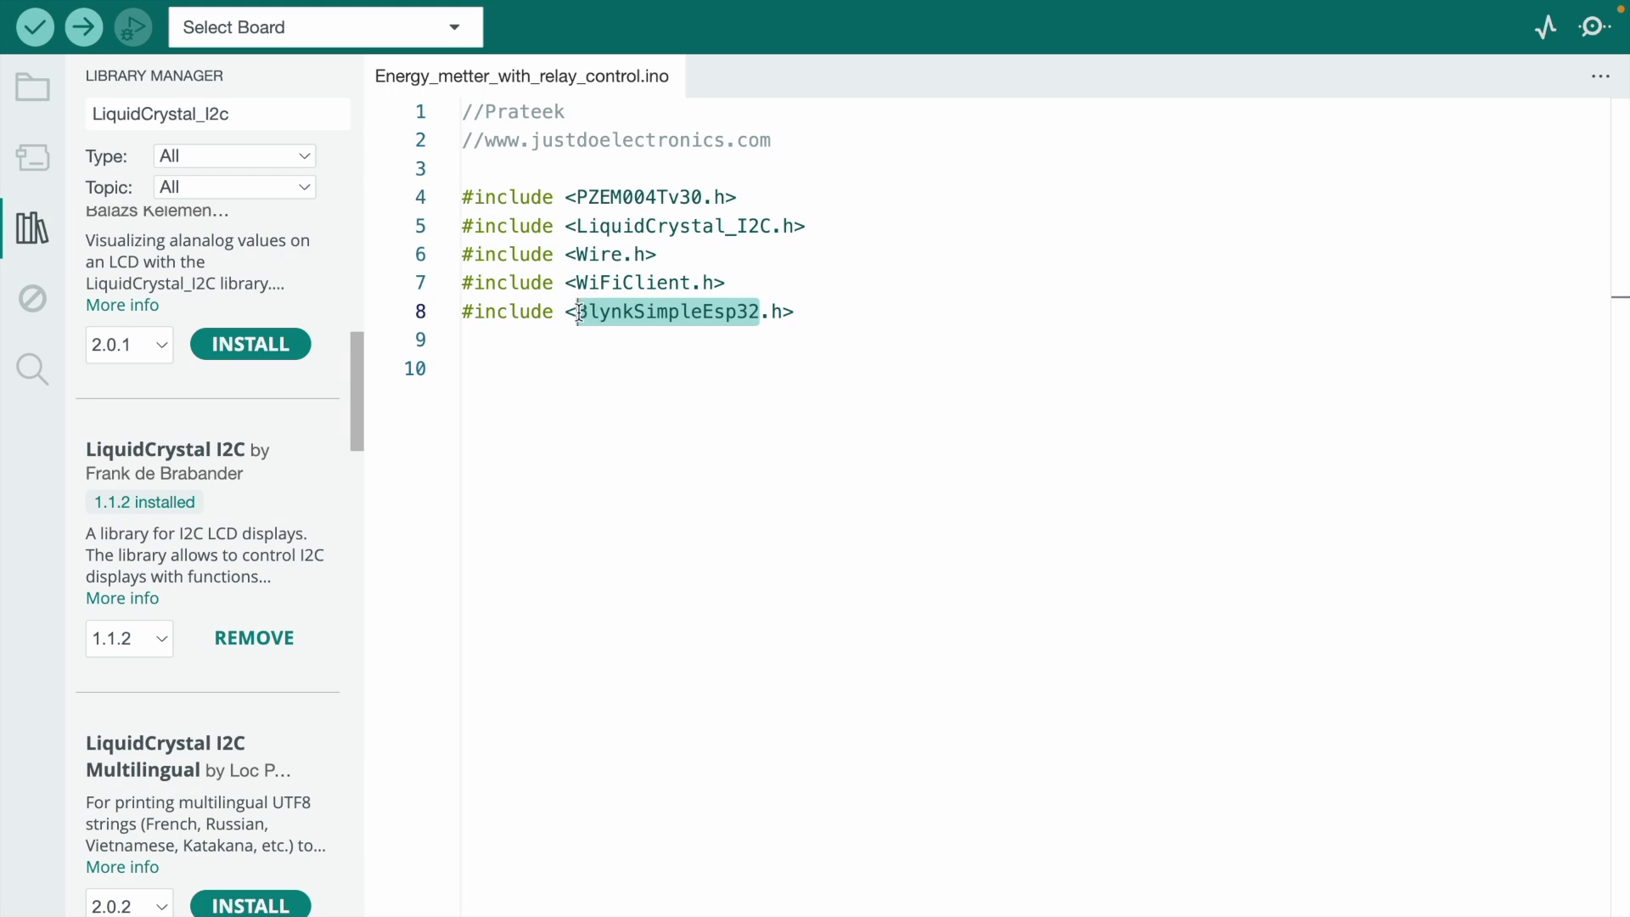
{"action": "left_click", "coordinate": [238, 118]}
{"action": "double_click", "coordinate": [239, 120]}
{"action": "type", "text": "BlynkSimpleEsp32"}
{"action": "scroll", "coordinate": [245, 461], "scroll_direction": "down", "scroll_amount": 1}
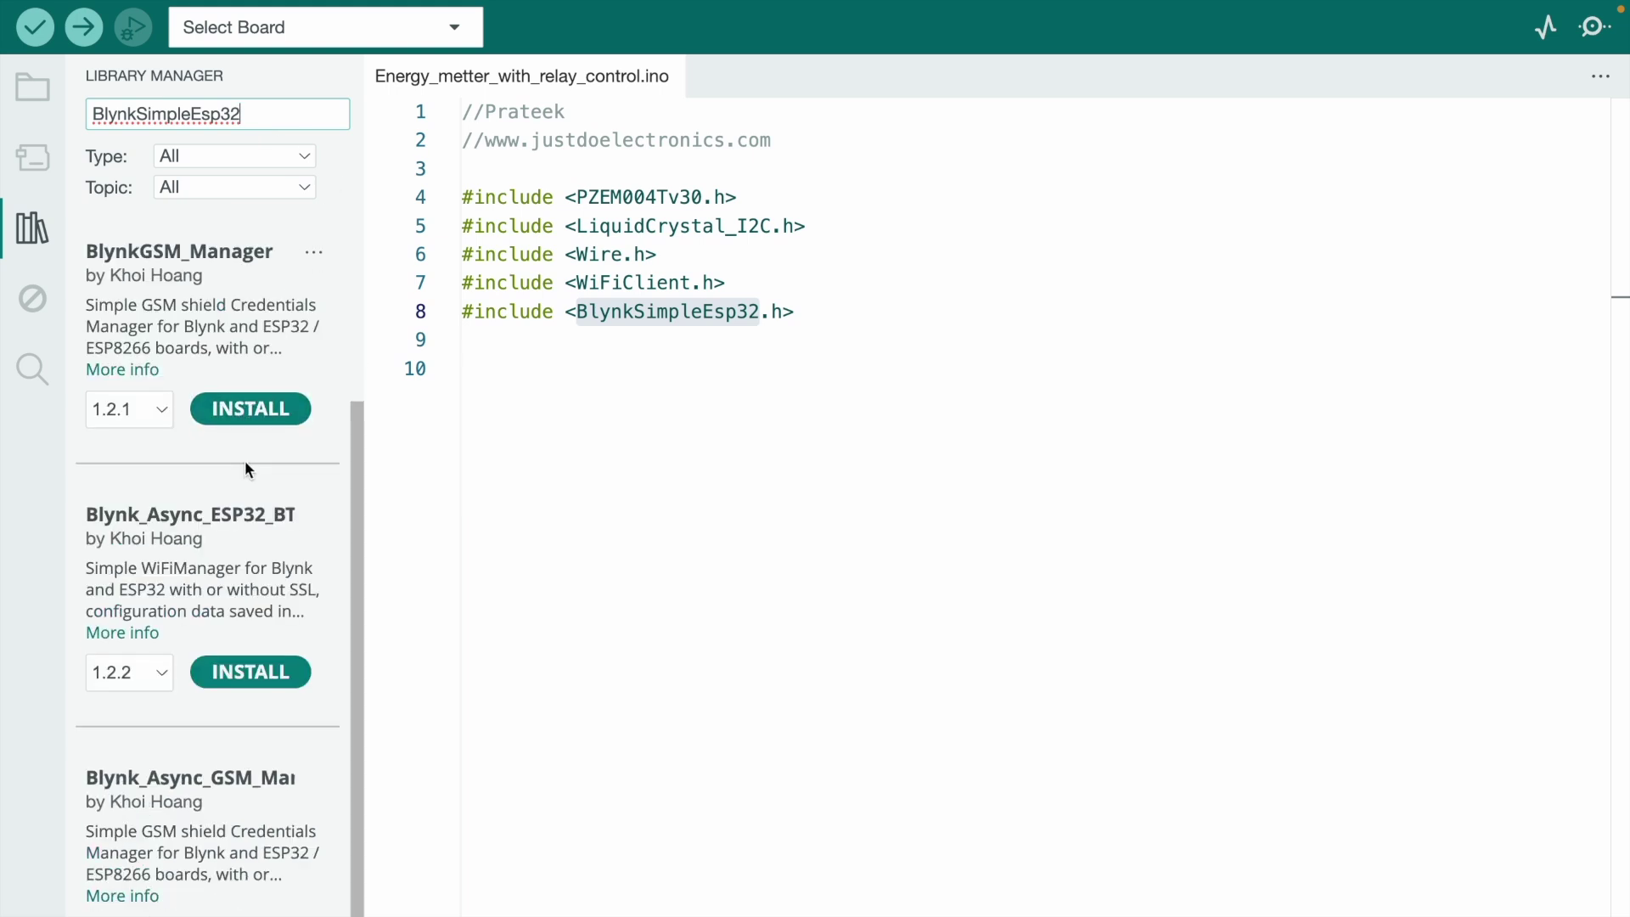
{"action": "scroll", "coordinate": [245, 459], "scroll_direction": "up", "scroll_amount": 3}
{"action": "scroll", "coordinate": [242, 474], "scroll_direction": "down", "scroll_amount": 2}
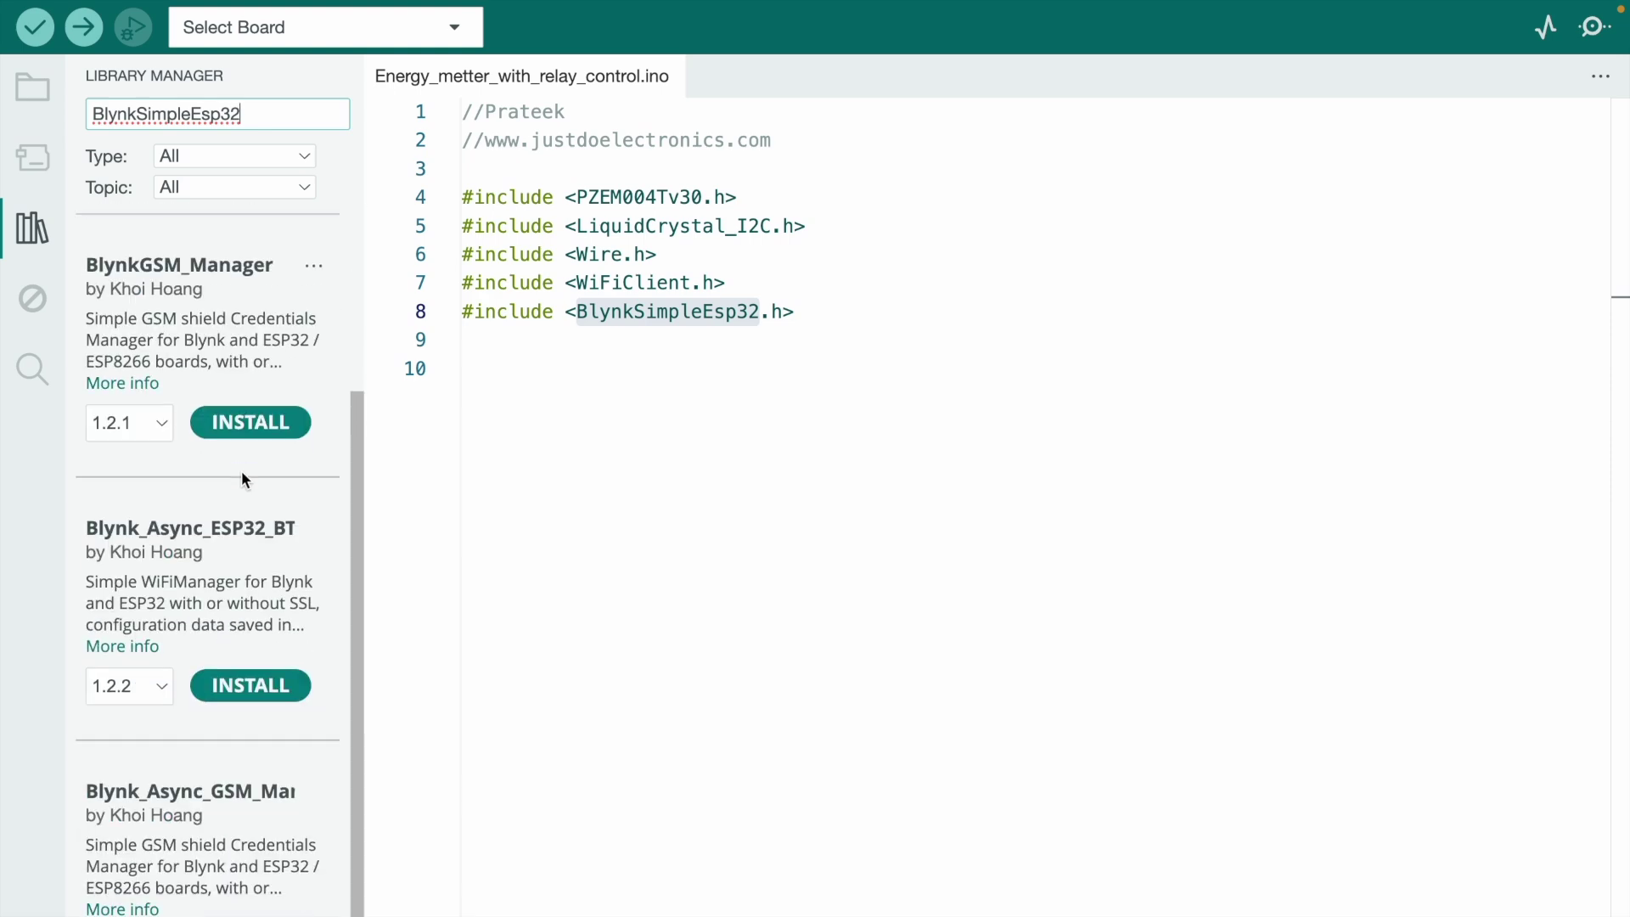
{"action": "scroll", "coordinate": [240, 470], "scroll_direction": "up", "scroll_amount": 2}
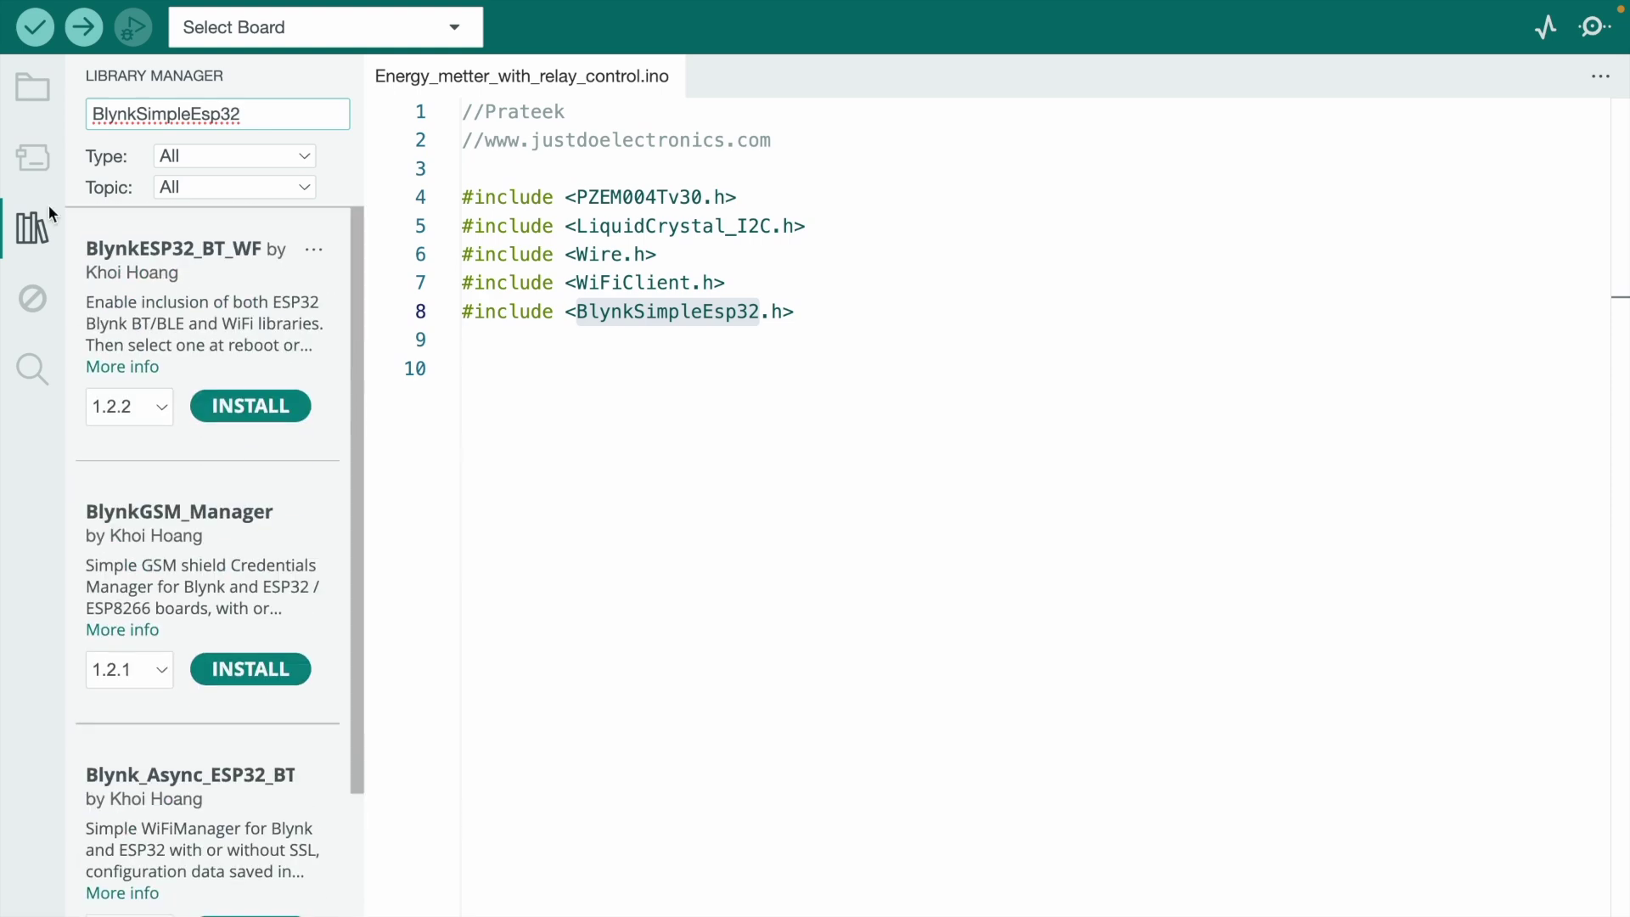
{"action": "left_click", "coordinate": [7, 233]}
- Declare the lcd and pzem objects, the relay1 define, Blynk timer and WiFi/Blynk credentials
{"action": "left_click", "coordinate": [372, 426]}
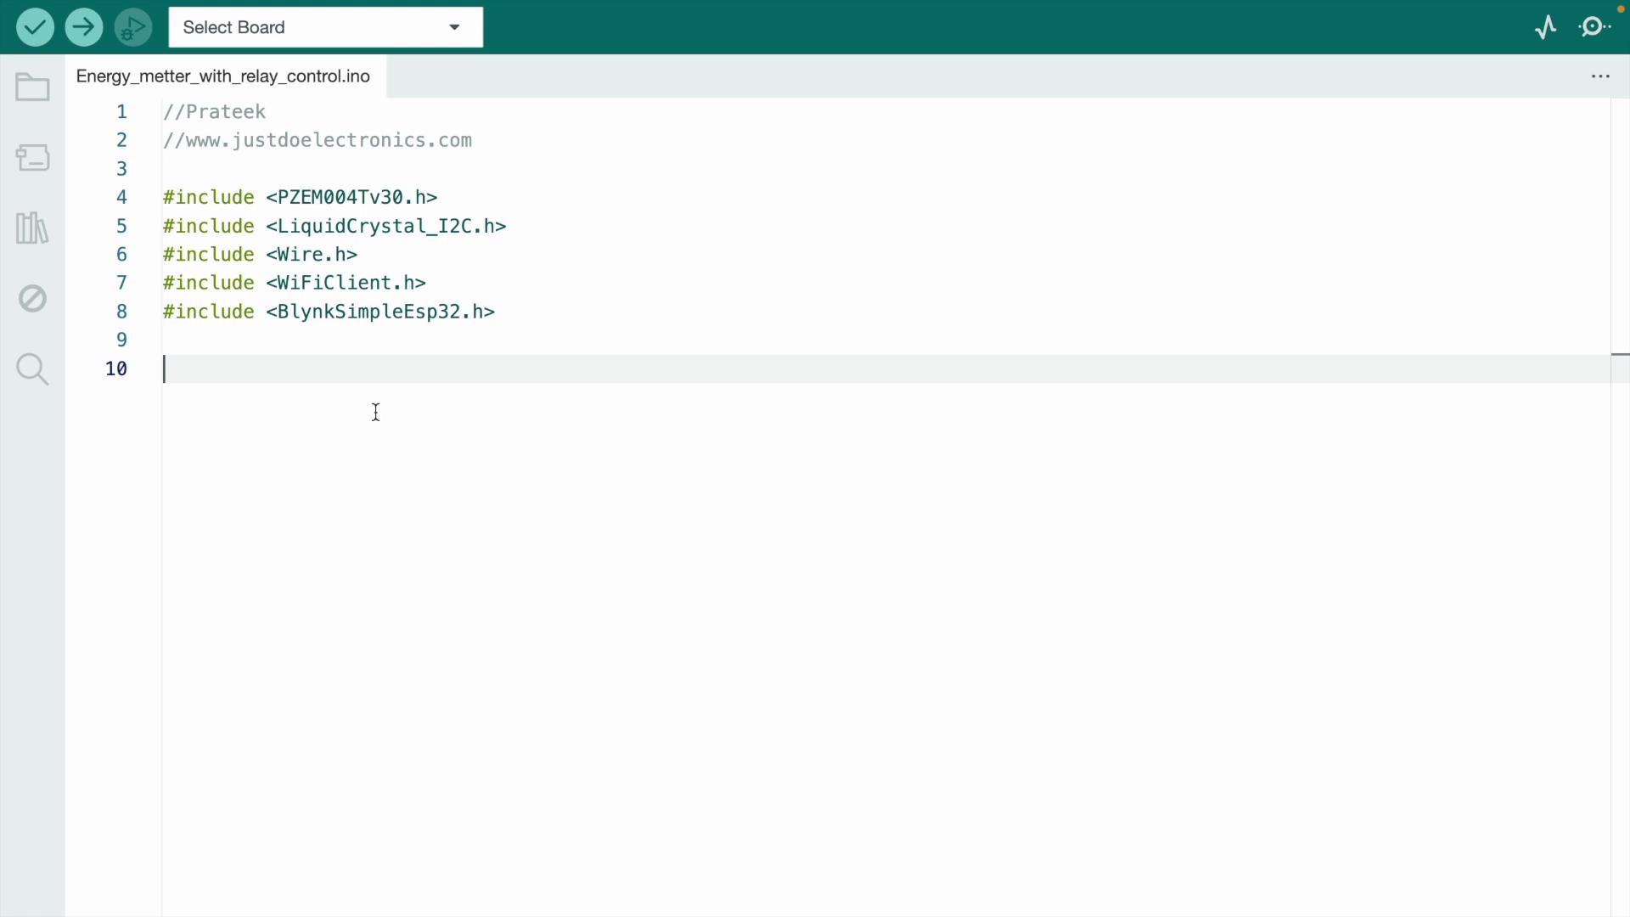
{"action": "key", "text": "Return"}
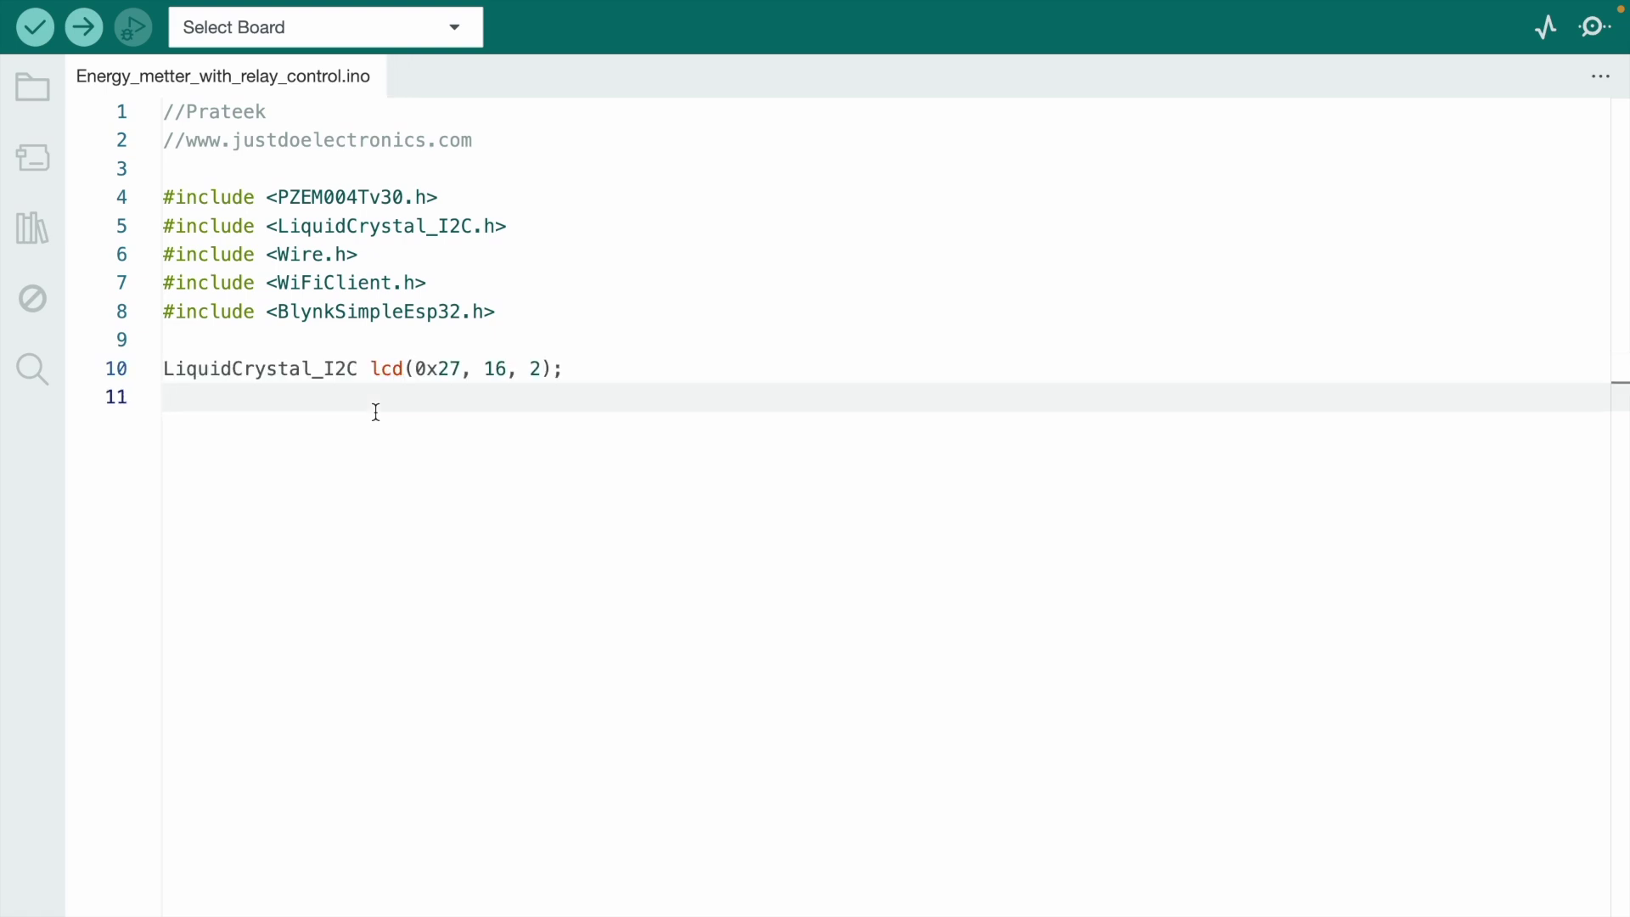
{"action": "key", "text": "Return"}
{"action": "key", "text": "Return"}
{"action": "key", "text": "Return"}
{"action": "key", "text": "Return"}
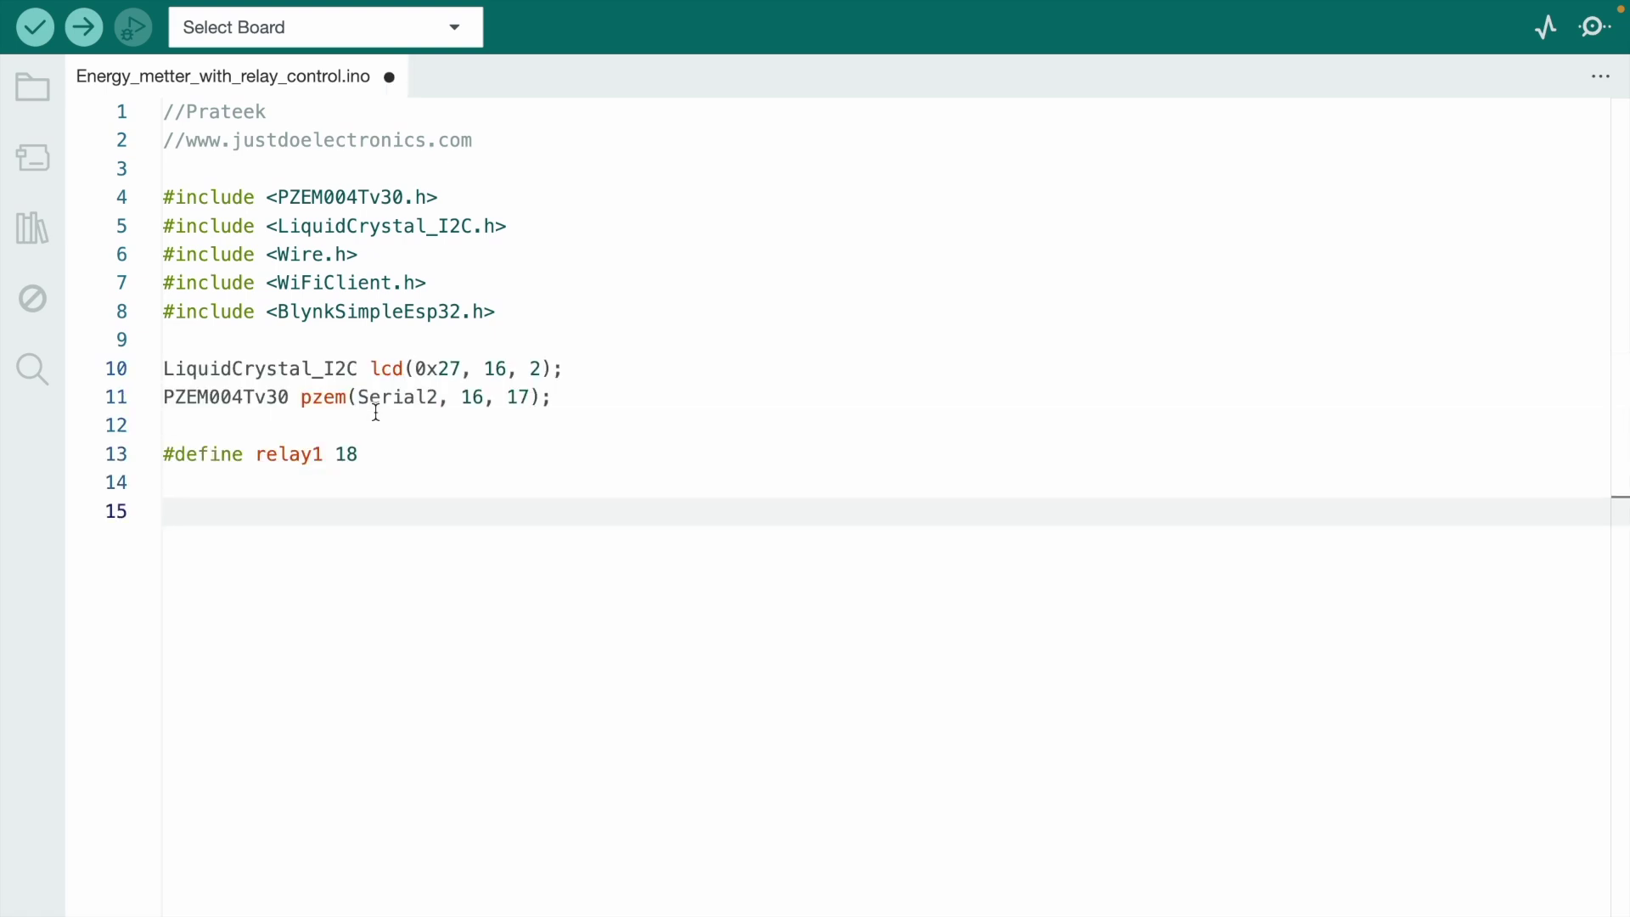
{"action": "key", "text": "Return"}
{"action": "key", "text": "Return"}
{"action": "key", "text": "Return"}
{"action": "key", "text": "Return"}
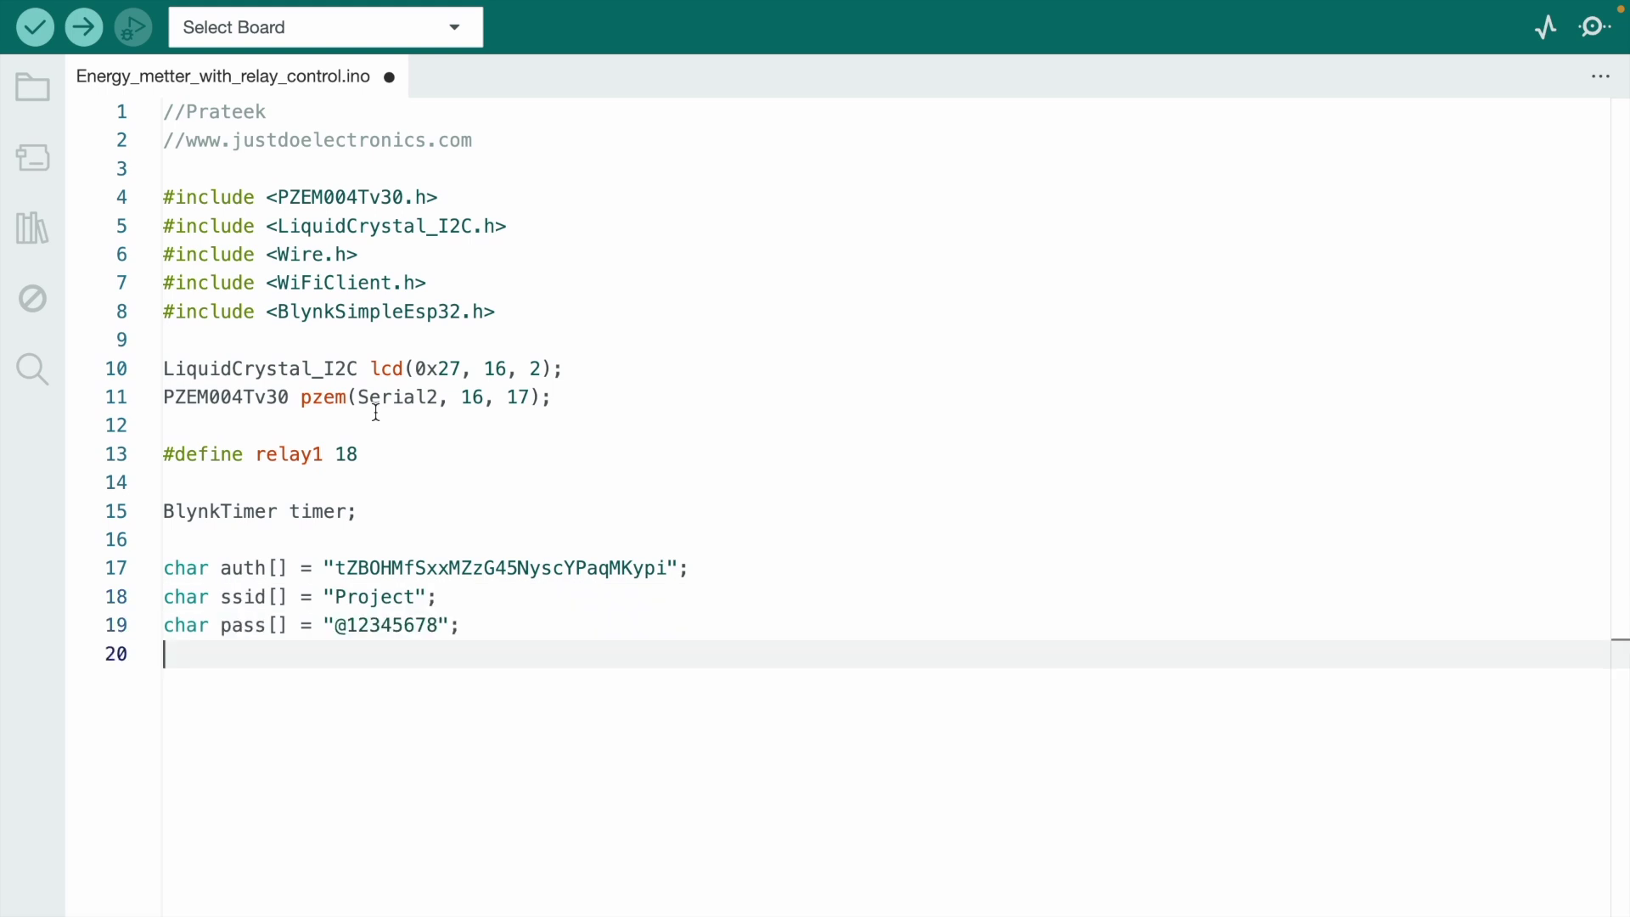
{"action": "key", "text": "Return"}
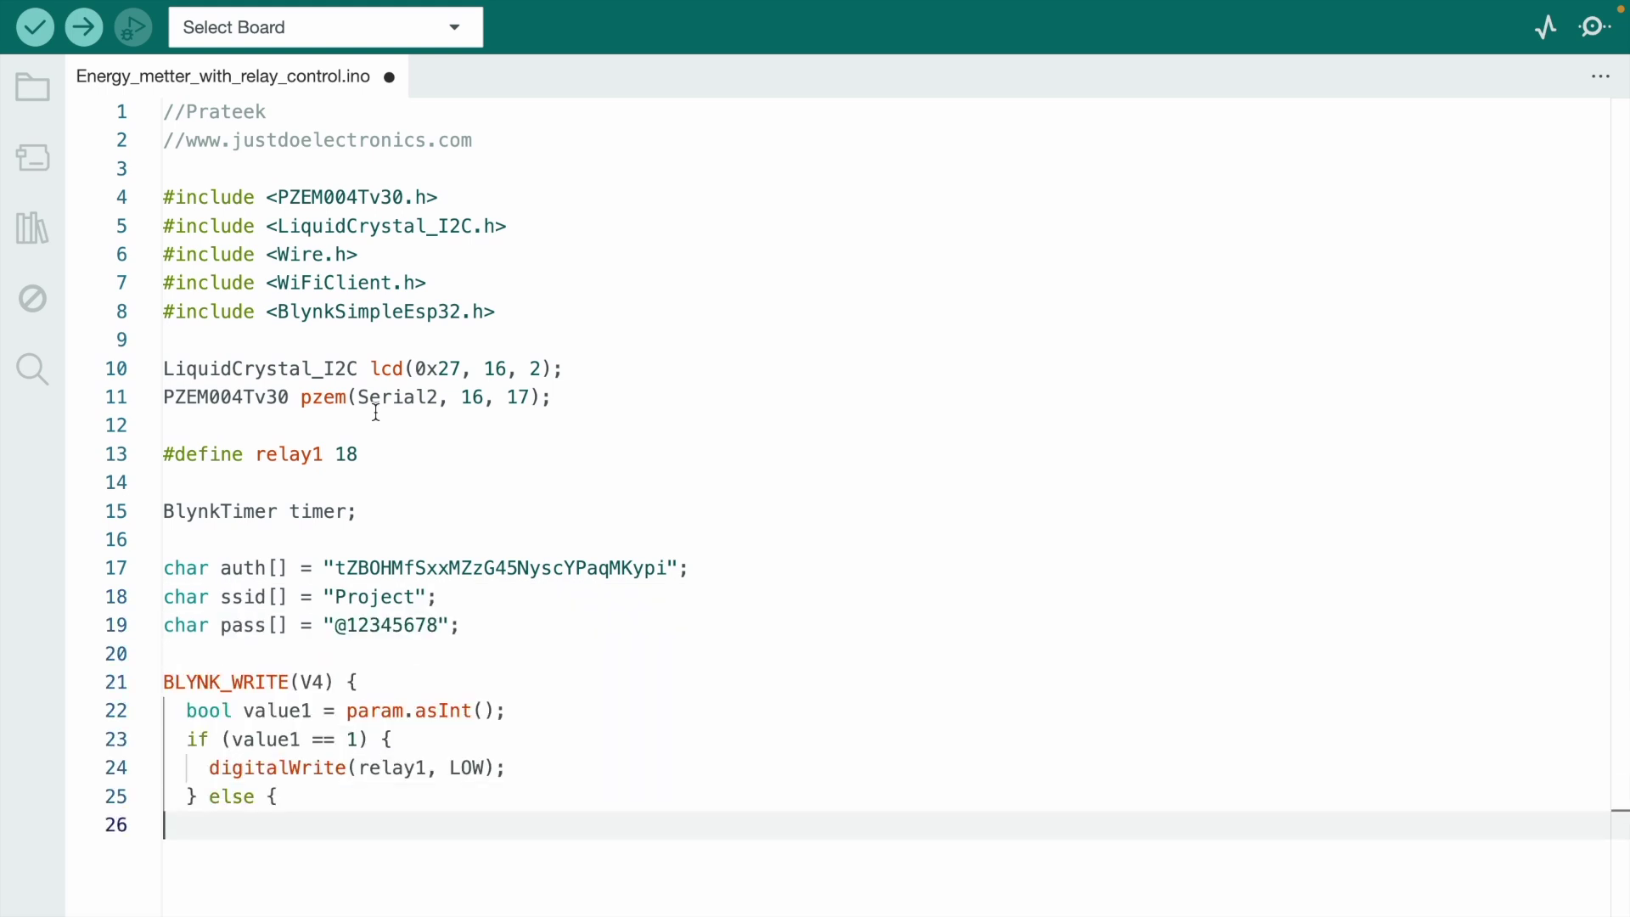
- Add setup, loop and the current() function writing readings to Serial, LCD and Blynk
{"action": "left_click", "coordinate": [439, 812]}
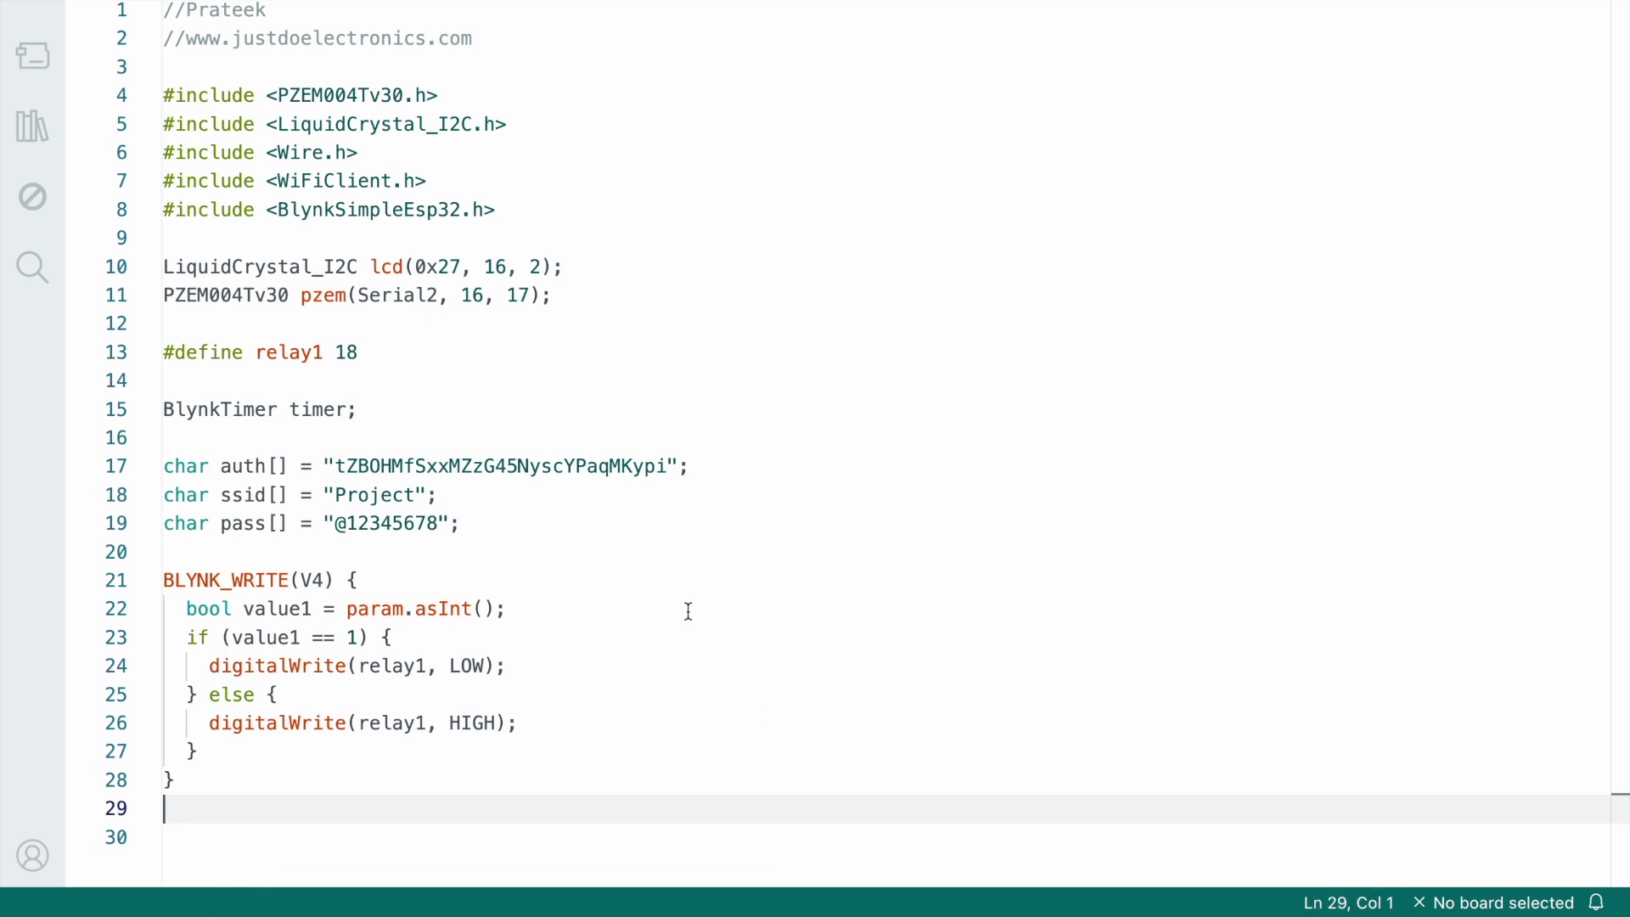
{"action": "left_click", "coordinate": [949, 677]}
{"action": "key", "text": "ctrl+End"}
{"action": "type", "text": "void setup() { "}
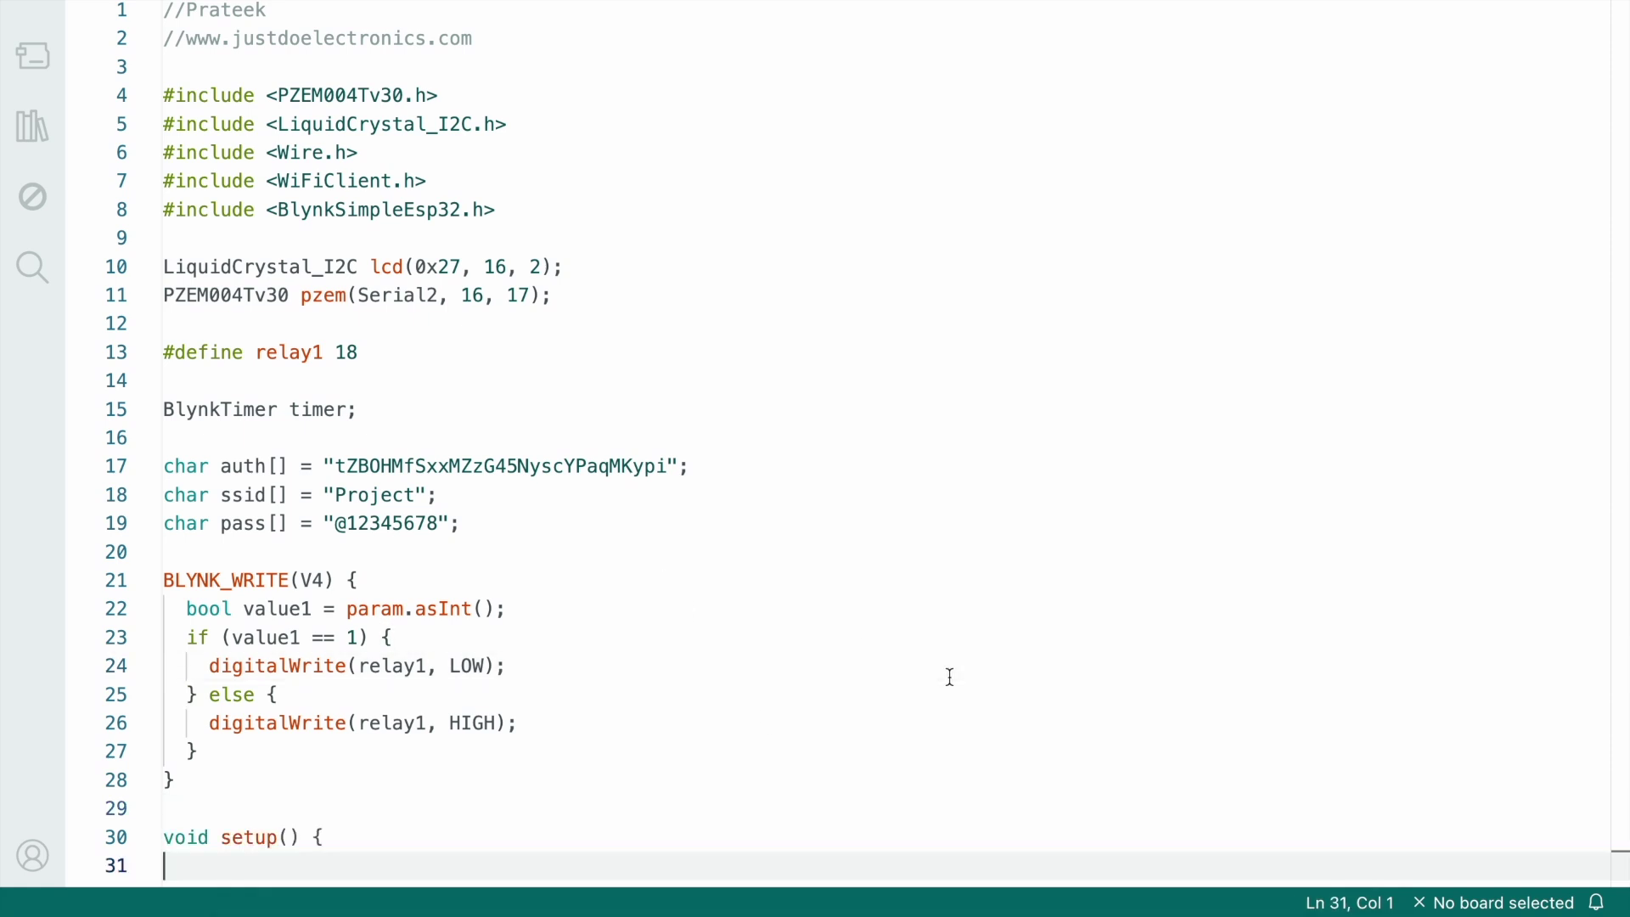
{"action": "type", "text": "Serial.begin(115200);"}
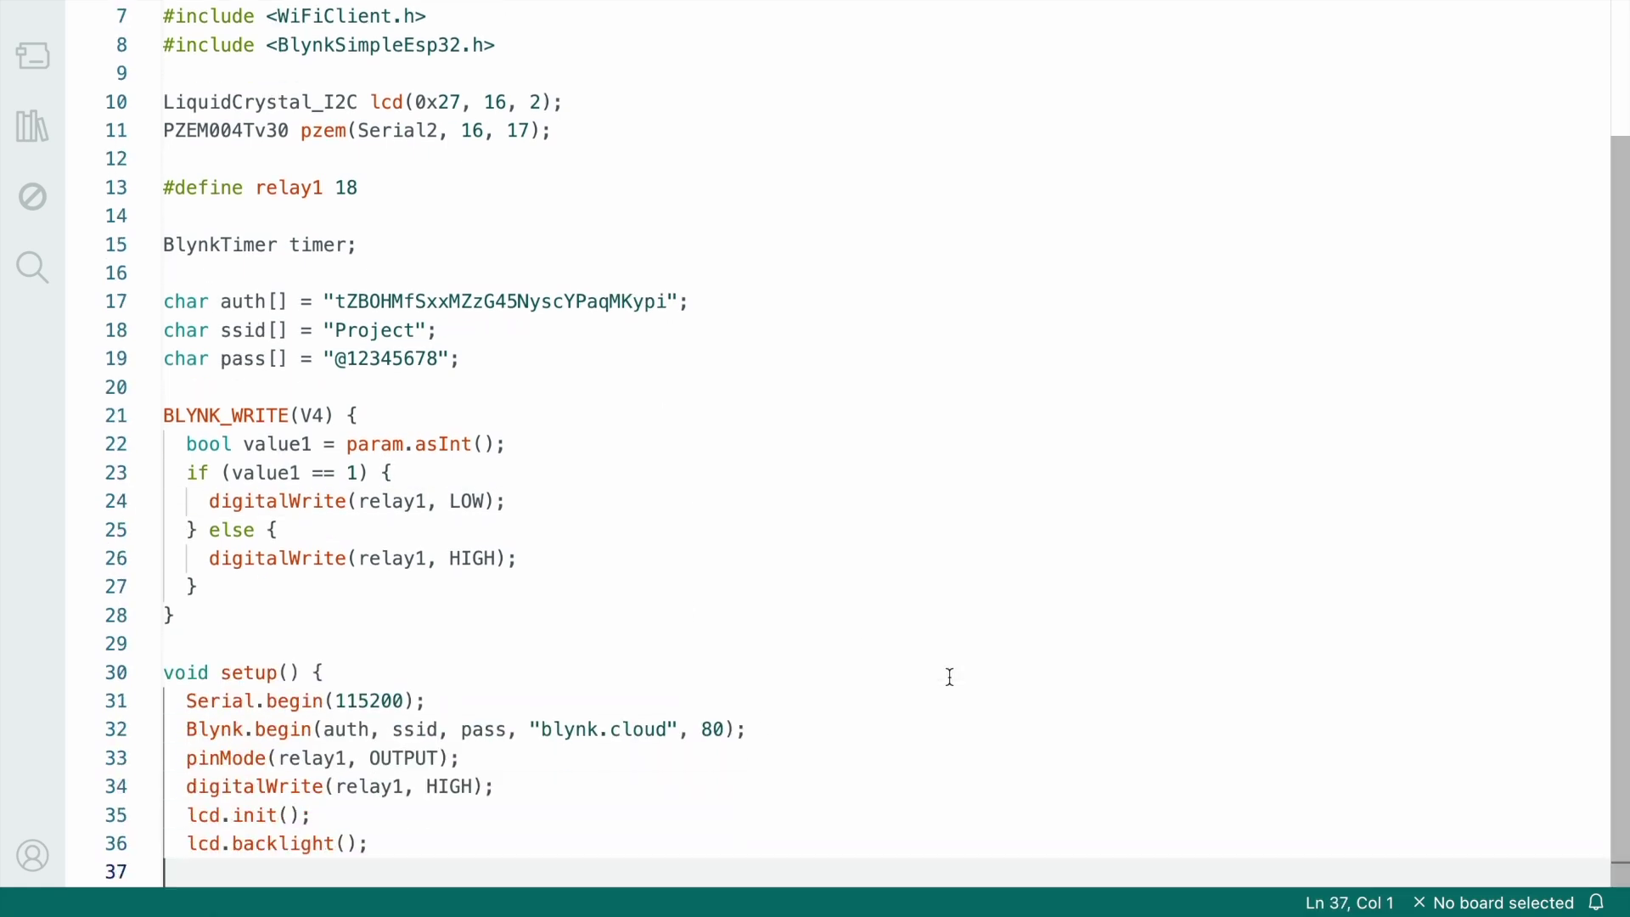
{"action": "type", "text": " Blynk.begin(auth, ssid, pass, \"blynk.cloud\", 80); pinMode(relay1, OUTPUT); digitalWrite(relay1, HIGH); lcd.init(); lcd.backlight(); }  void loop() { current(); Blynk.run(); delay(200); }  "}
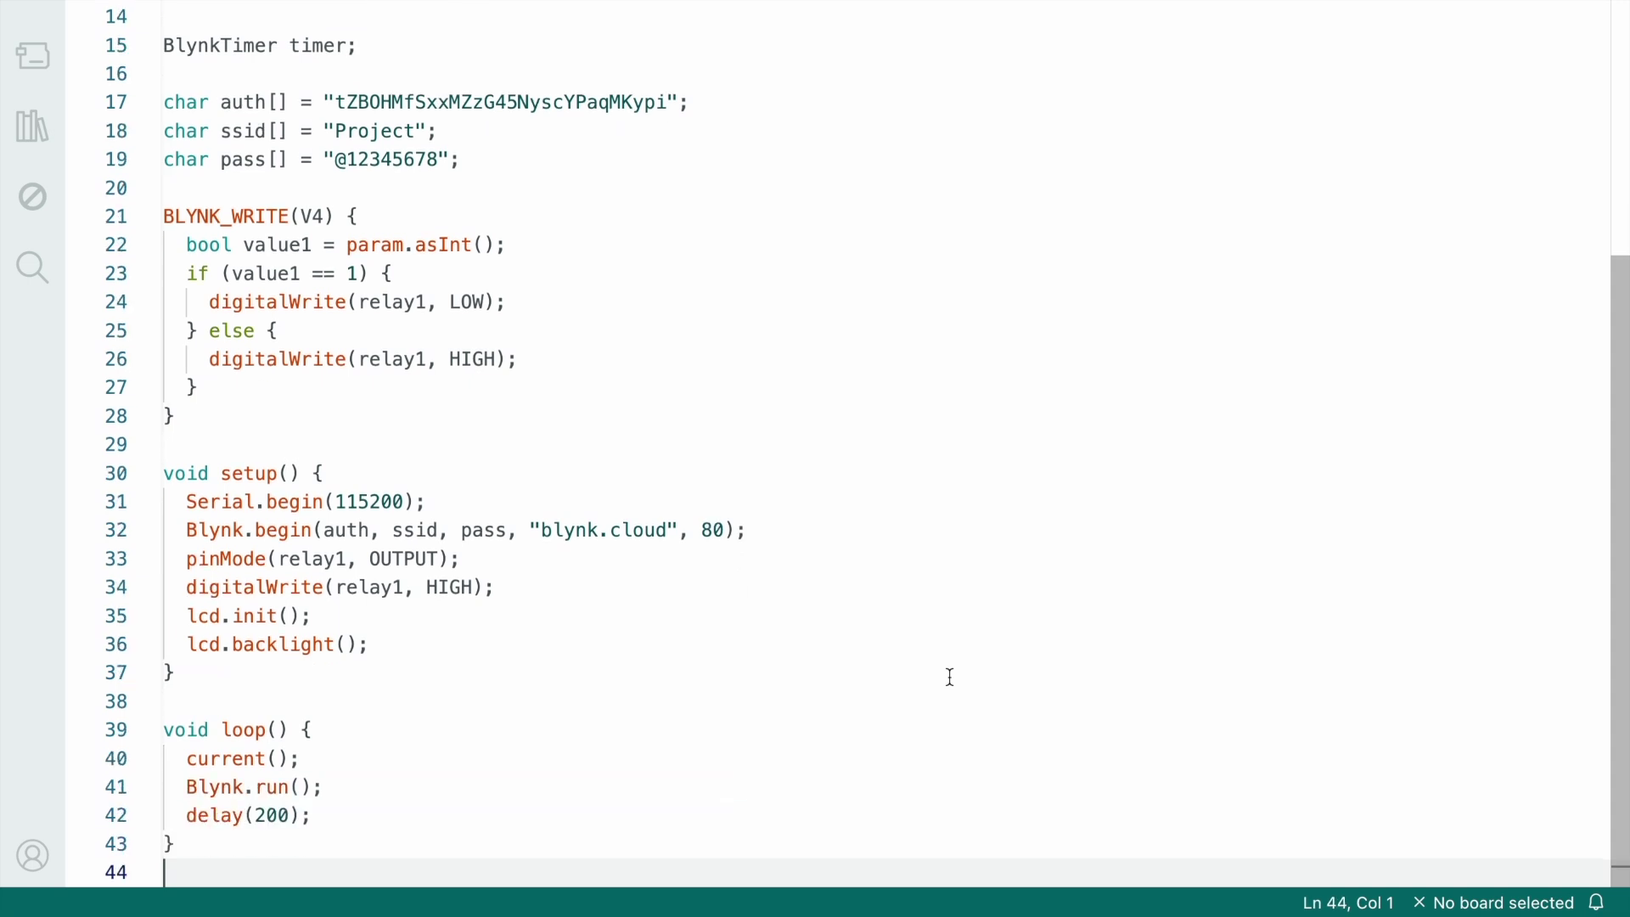
{"action": "type", "text": "void current() { "}
{"action": "type", "text": "float voltage = pzem.voltage(); "}
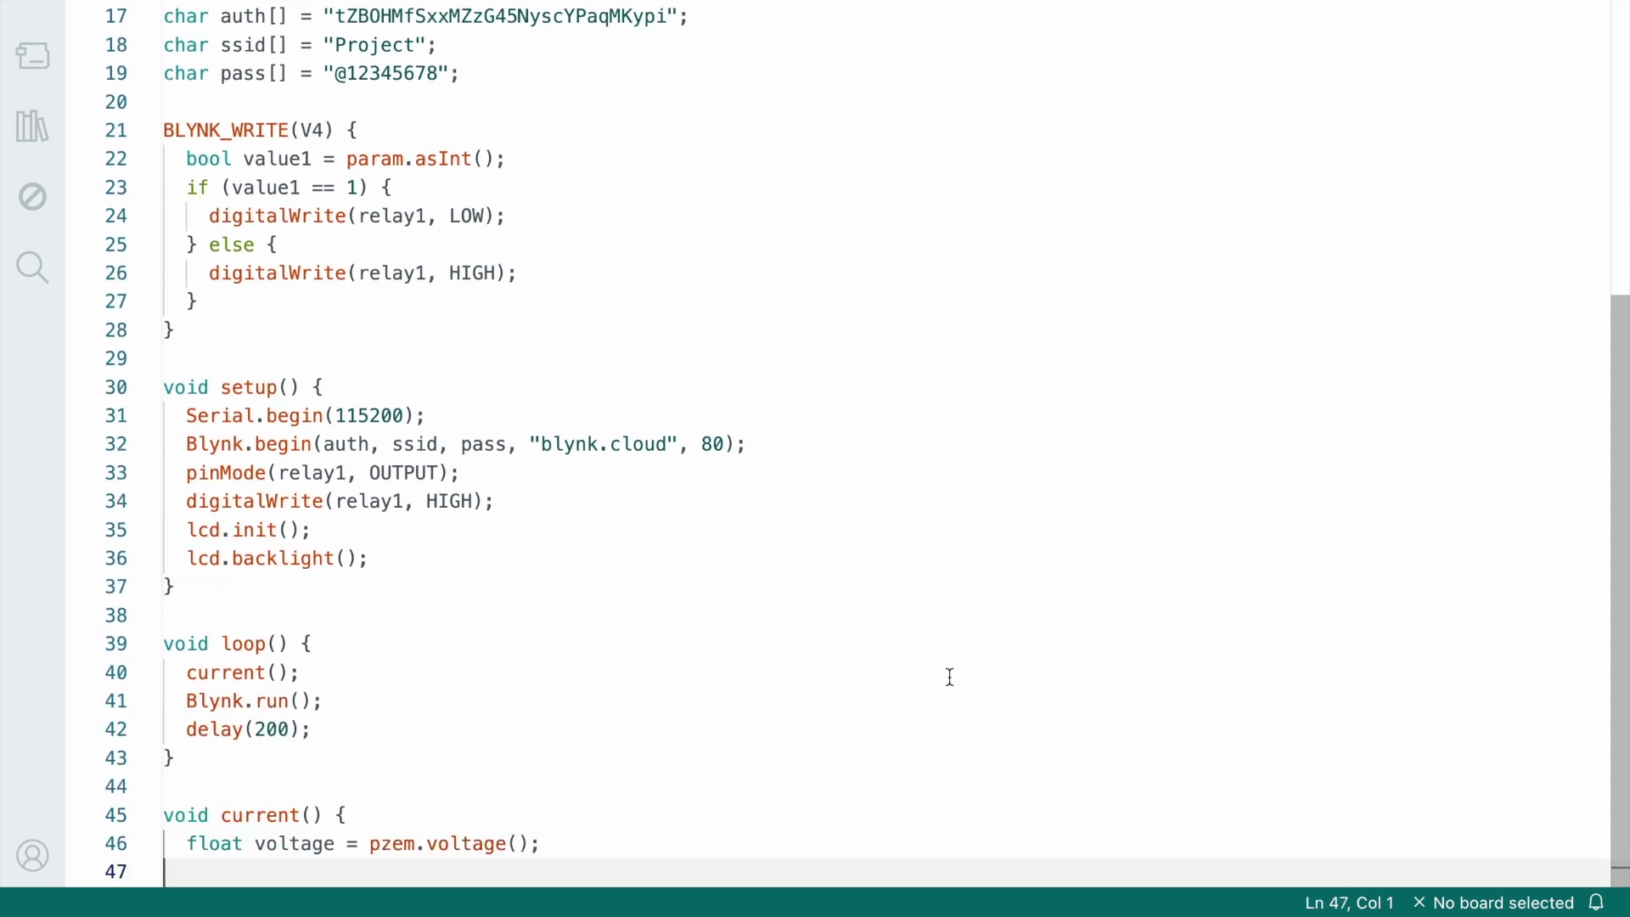
{"action": "type", "text": "if (voltage != NAN) { Serial.print(\"Voltage: \"); Serial.print(voltage); Serial.println(\"V\"); lcd.setCursor(0, 0); lcd.print(\"V:\"); "}
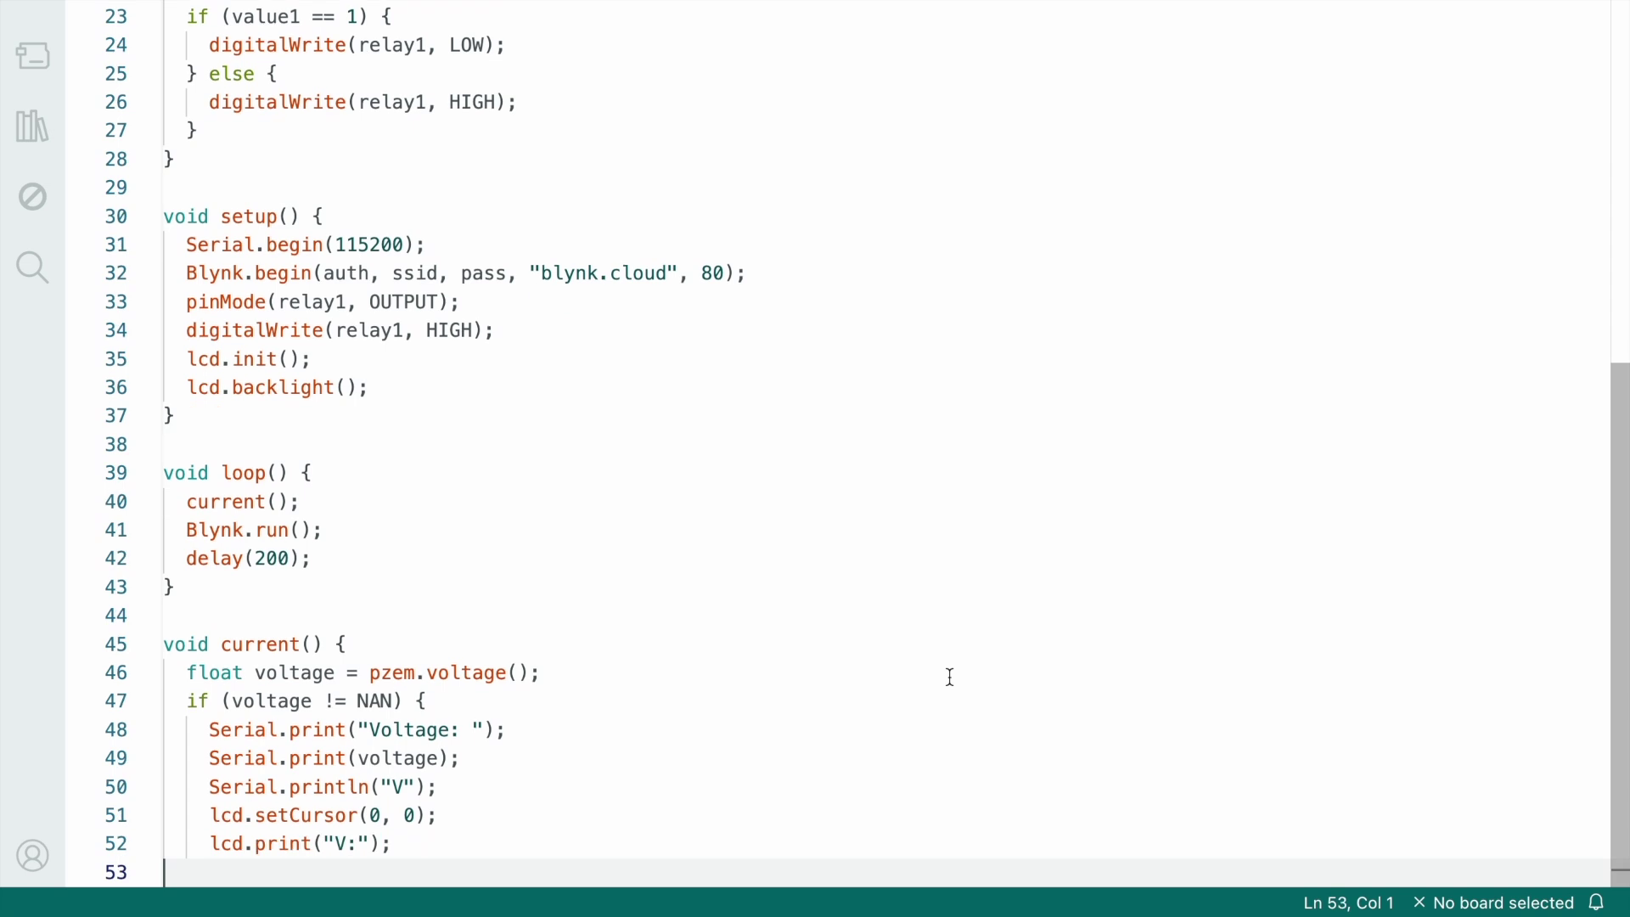
{"action": "type", "text": "lcd.print(voltage); Blynk.virtualWrite(V0, voltage); } else { Serial.println(\"Error reading voltage\"); } float current = pzem.current(); "}
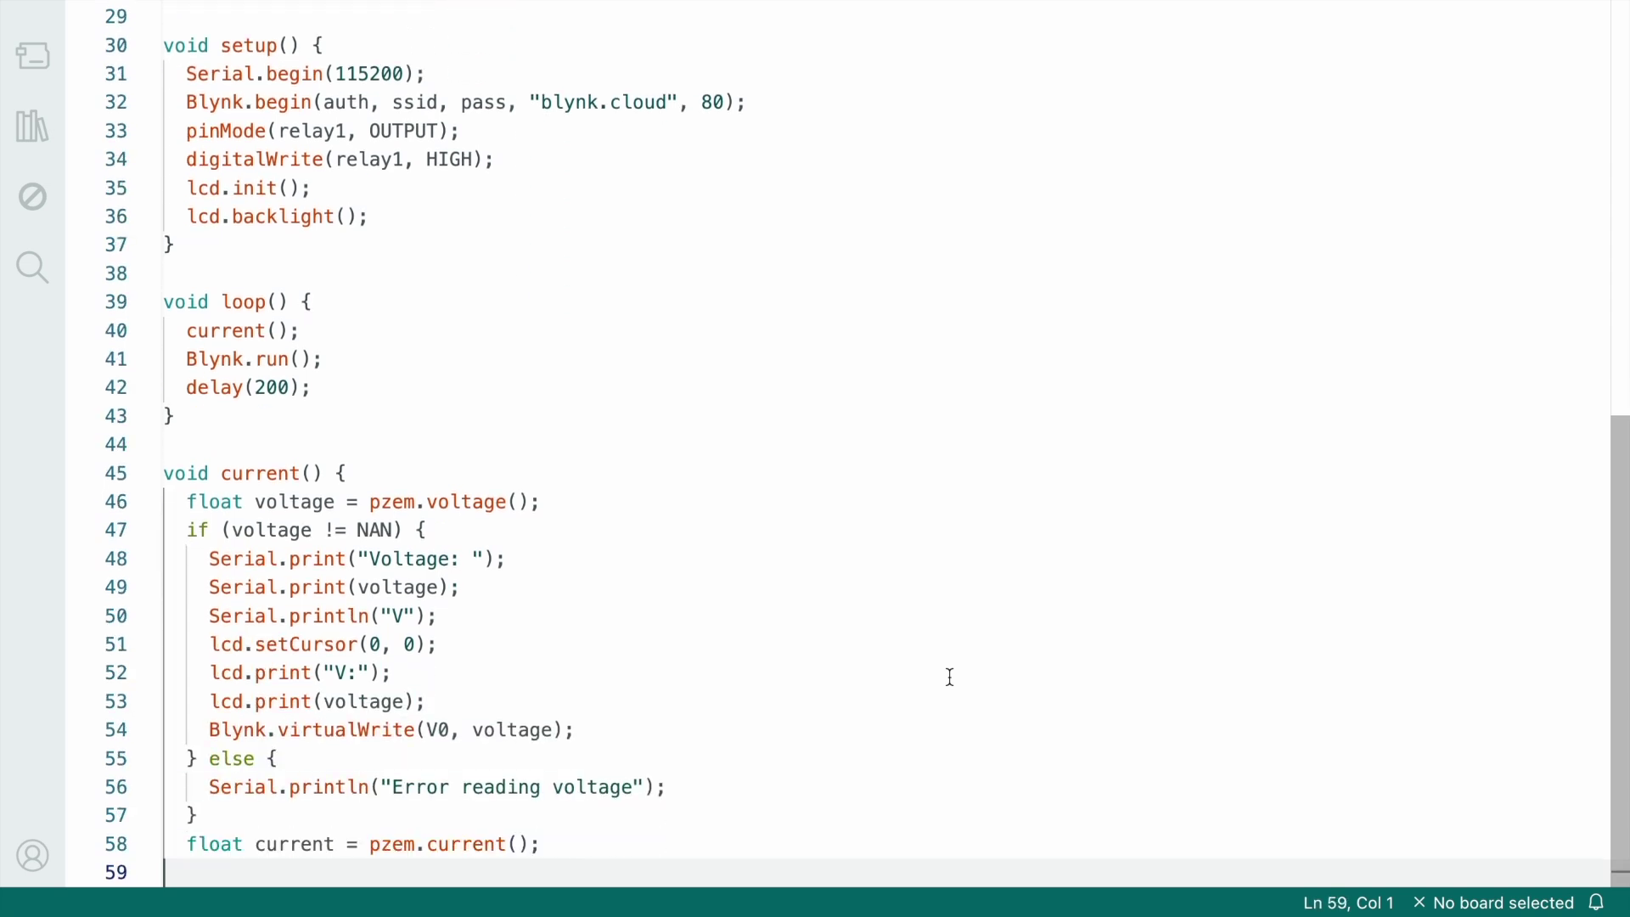
{"action": "type", "text": "if (current != NAN) {"}
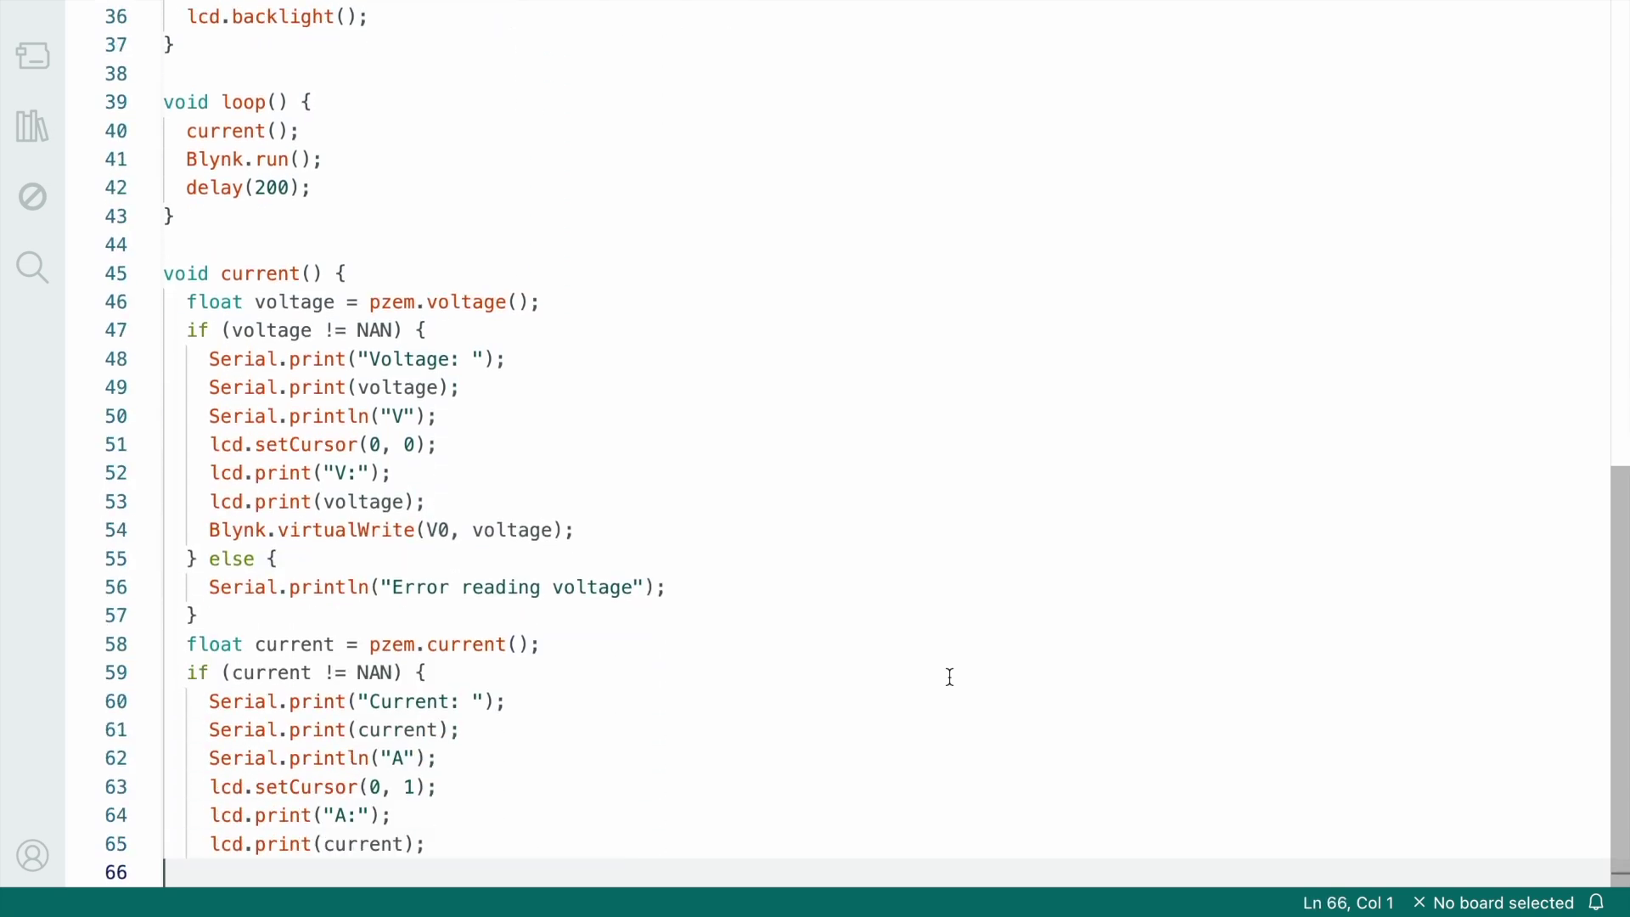
{"action": "type", "text": " Serial.print(\"Current: \"); Serial.print(current); Serial.println(\"A\"); lcd.setCursor(0, 1); lcd.print(\"A:\"); lcd.print(current); Blynk.virtualWrite(V1, current);  } else { "}
{"action": "type", "text": "Serial.println(\"Error reading current\");"}
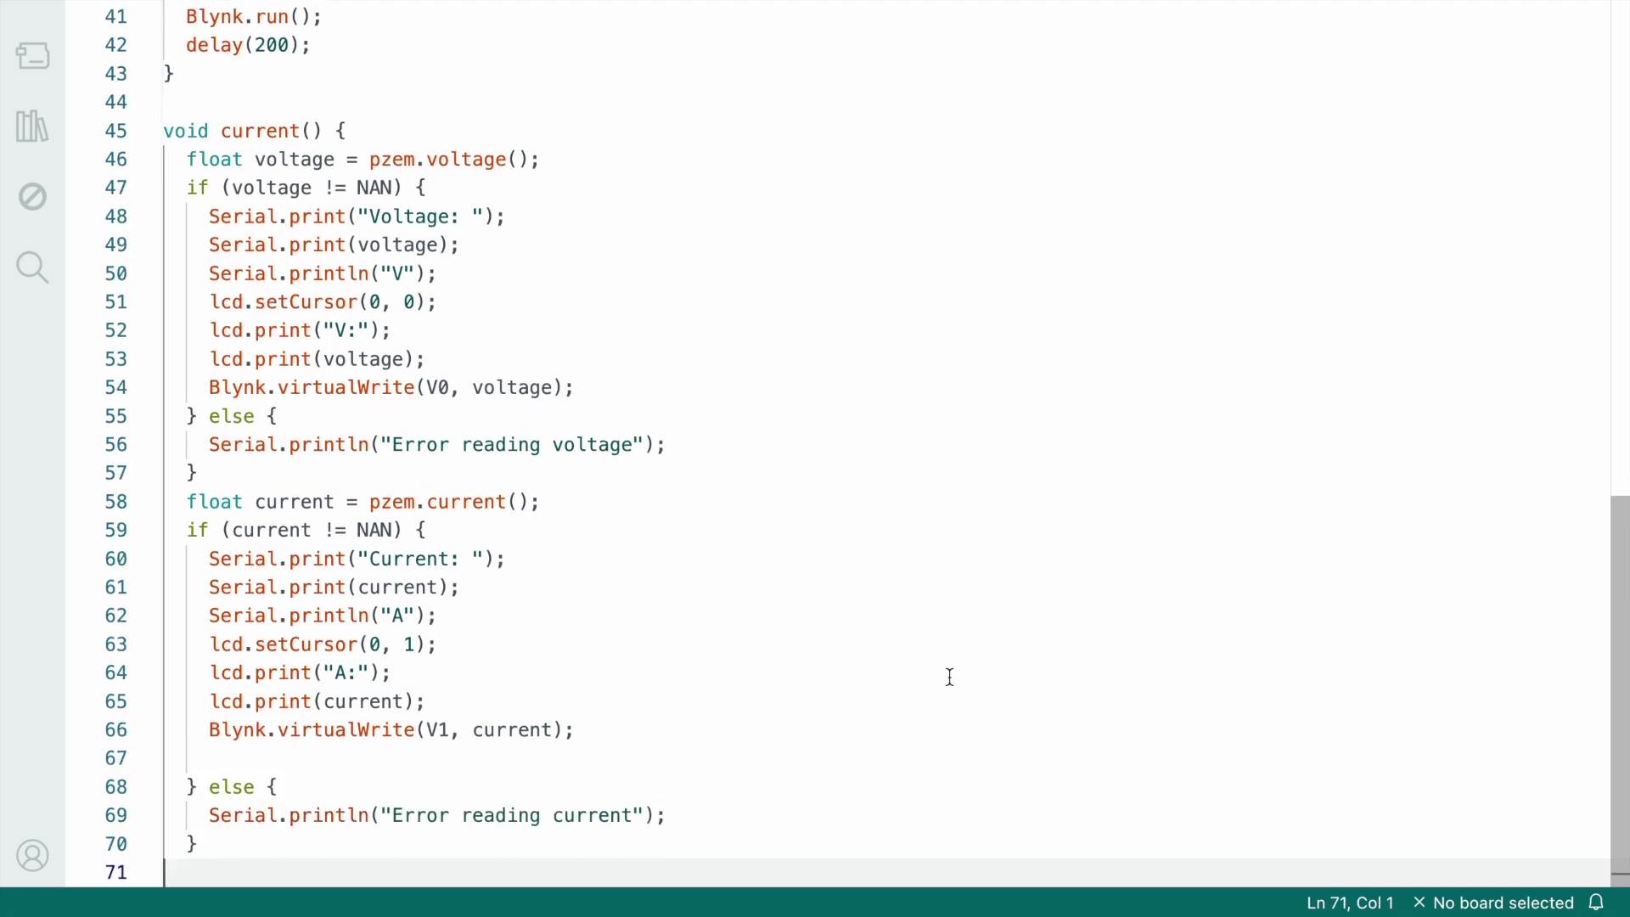
{"action": "type", "text": " } float power = pzem.power(); if (current != NAN) { Serial.print(\"Power: \"); Serial.print(power); Serial.println(\"W\"); "}
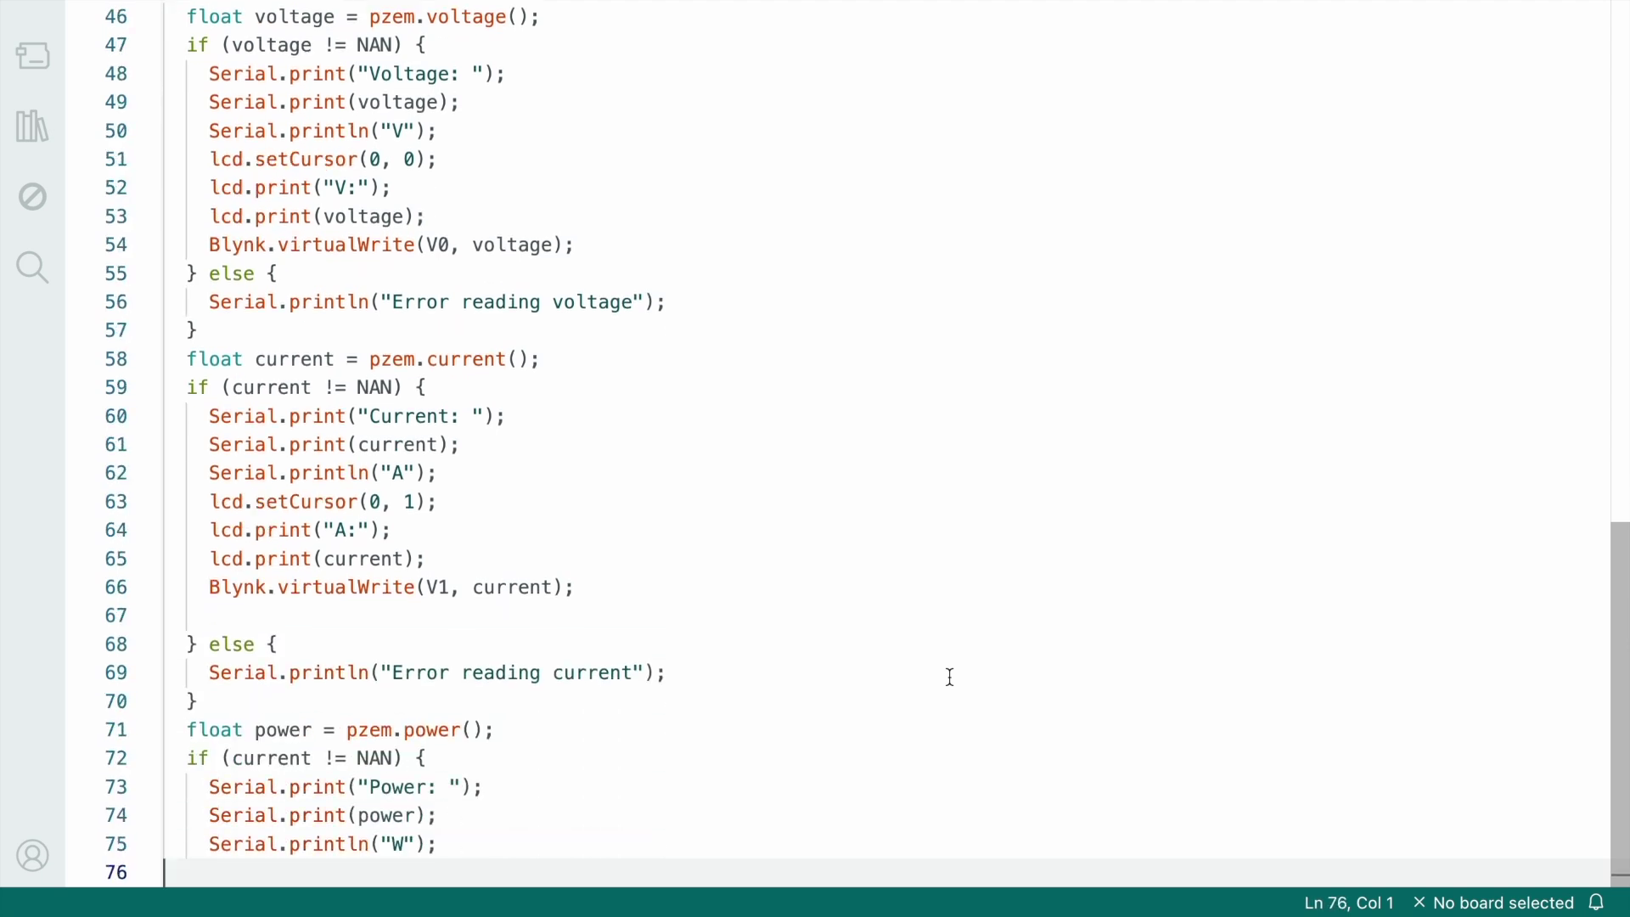
{"action": "type", "text": "lcd.setCursor(8, 1); lcd.print(\"W: \"); lcd.print(power); Blynk.virtualWrite(V5, power); } else { Serial.println(\"Error reading power\"); "}
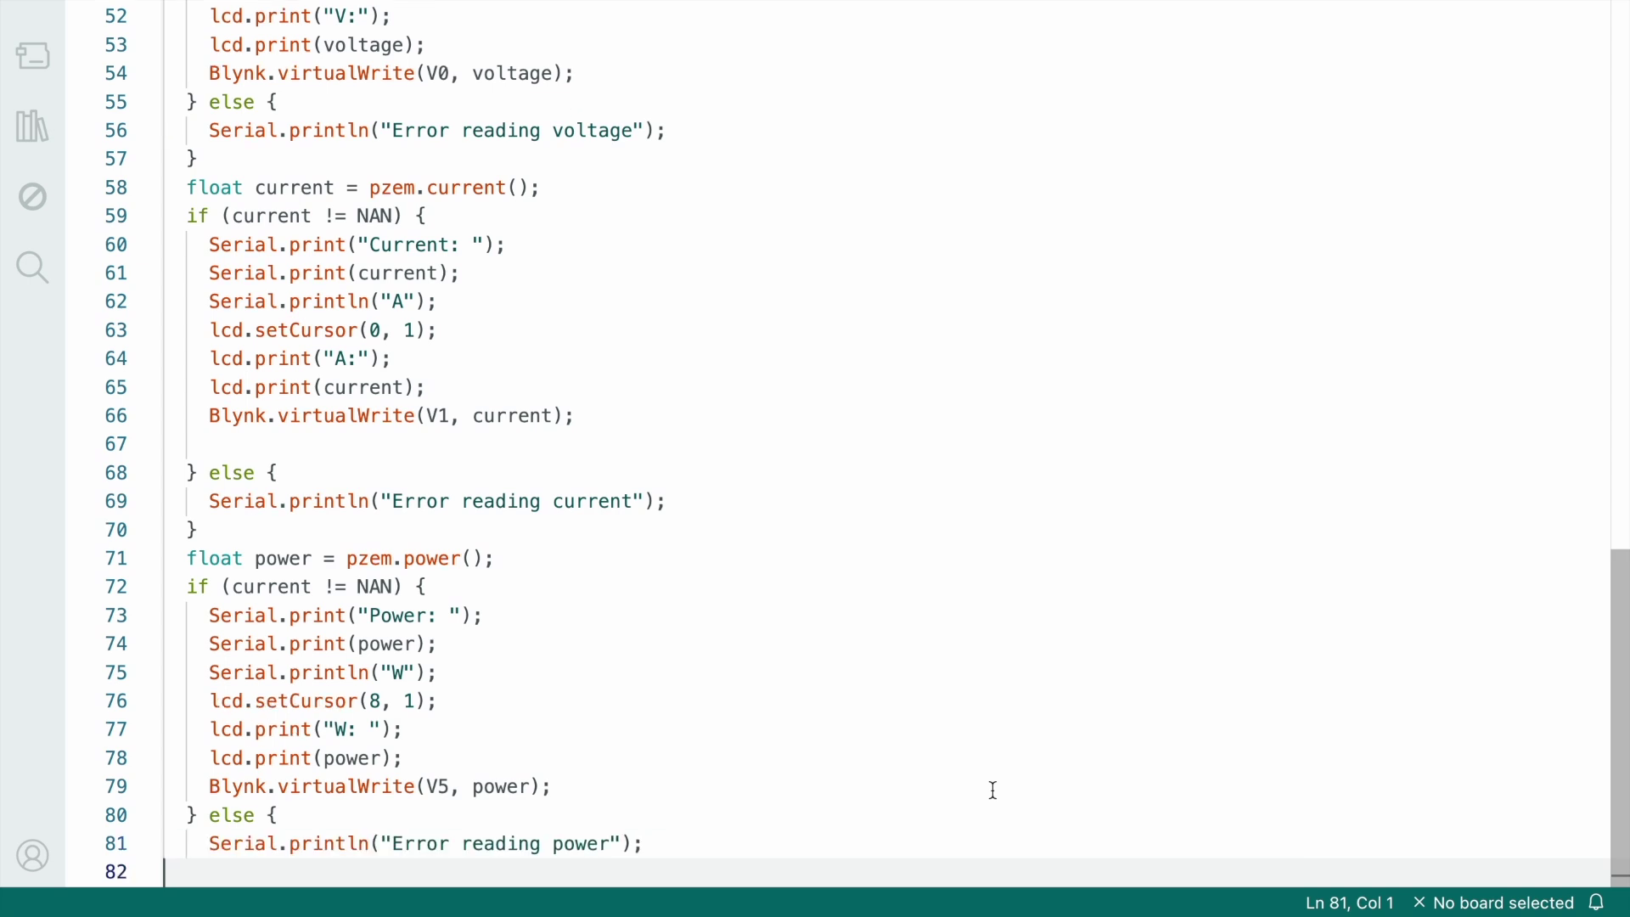
{"action": "type", "text": "} float energy = pzem.energy(); if (current != NAN) { Serial.print(\"Energy: \"); Serial.print(energy, 3); Serial.println(\"kWh\"); Blynk.virtualWrite(V3, energy, 3); "}
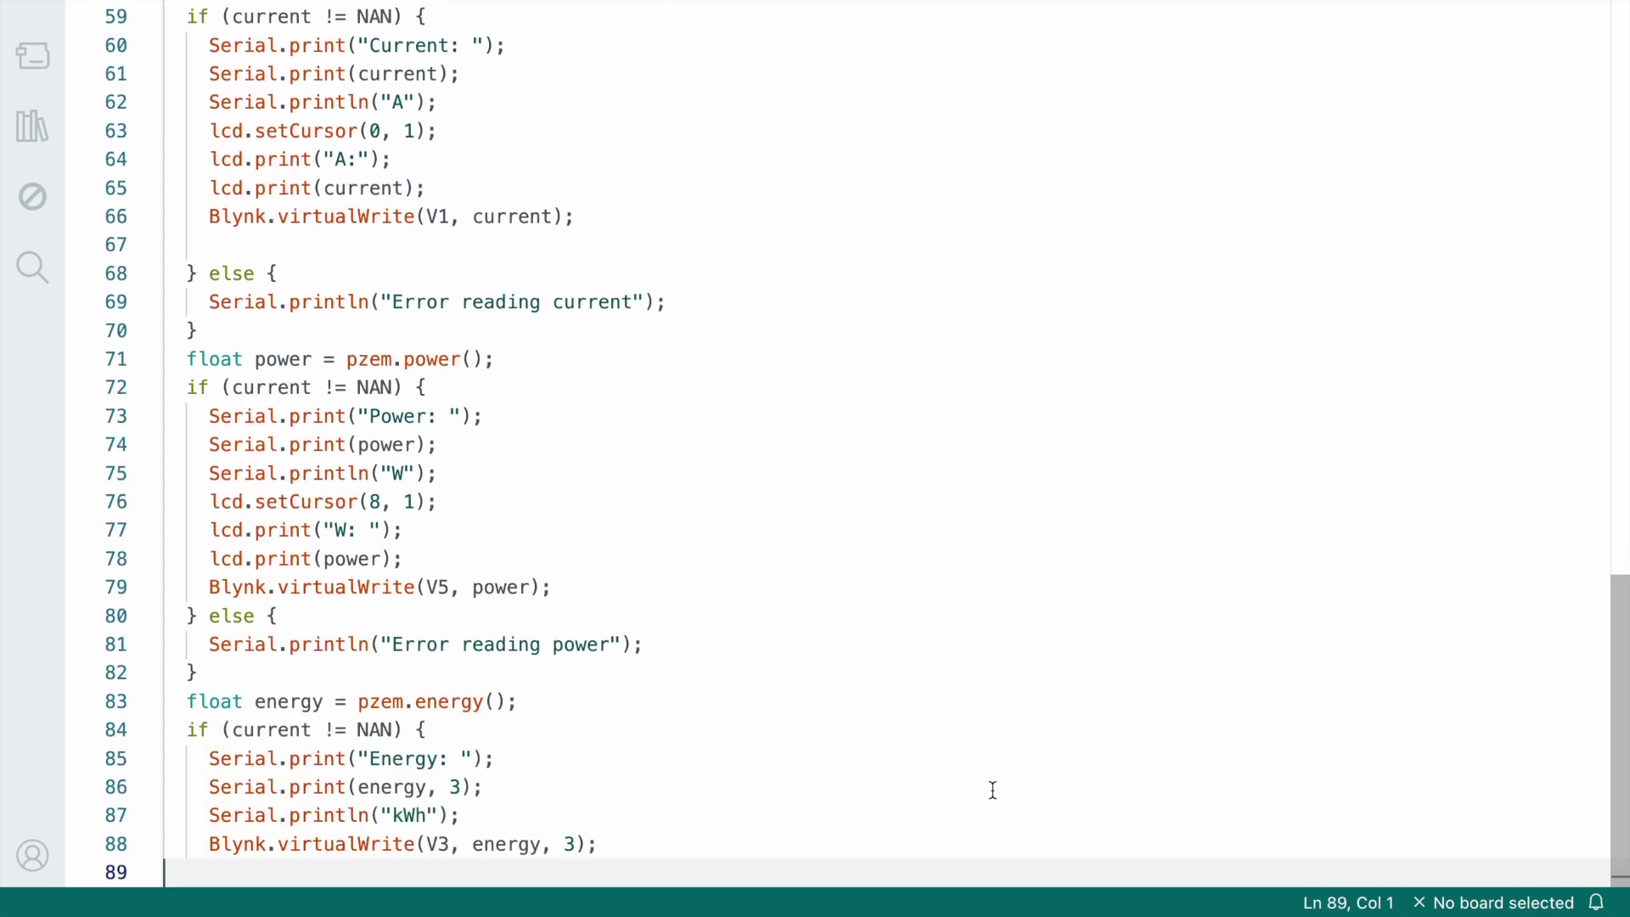
{"action": "type", "text": "} else { Serial.println(\"Error reading energy\"); } float frequency = pzem.frequency(); if (current != NAN) { Serial.print(\"Frequency: \"); Serial.print(frequency, 1); "}
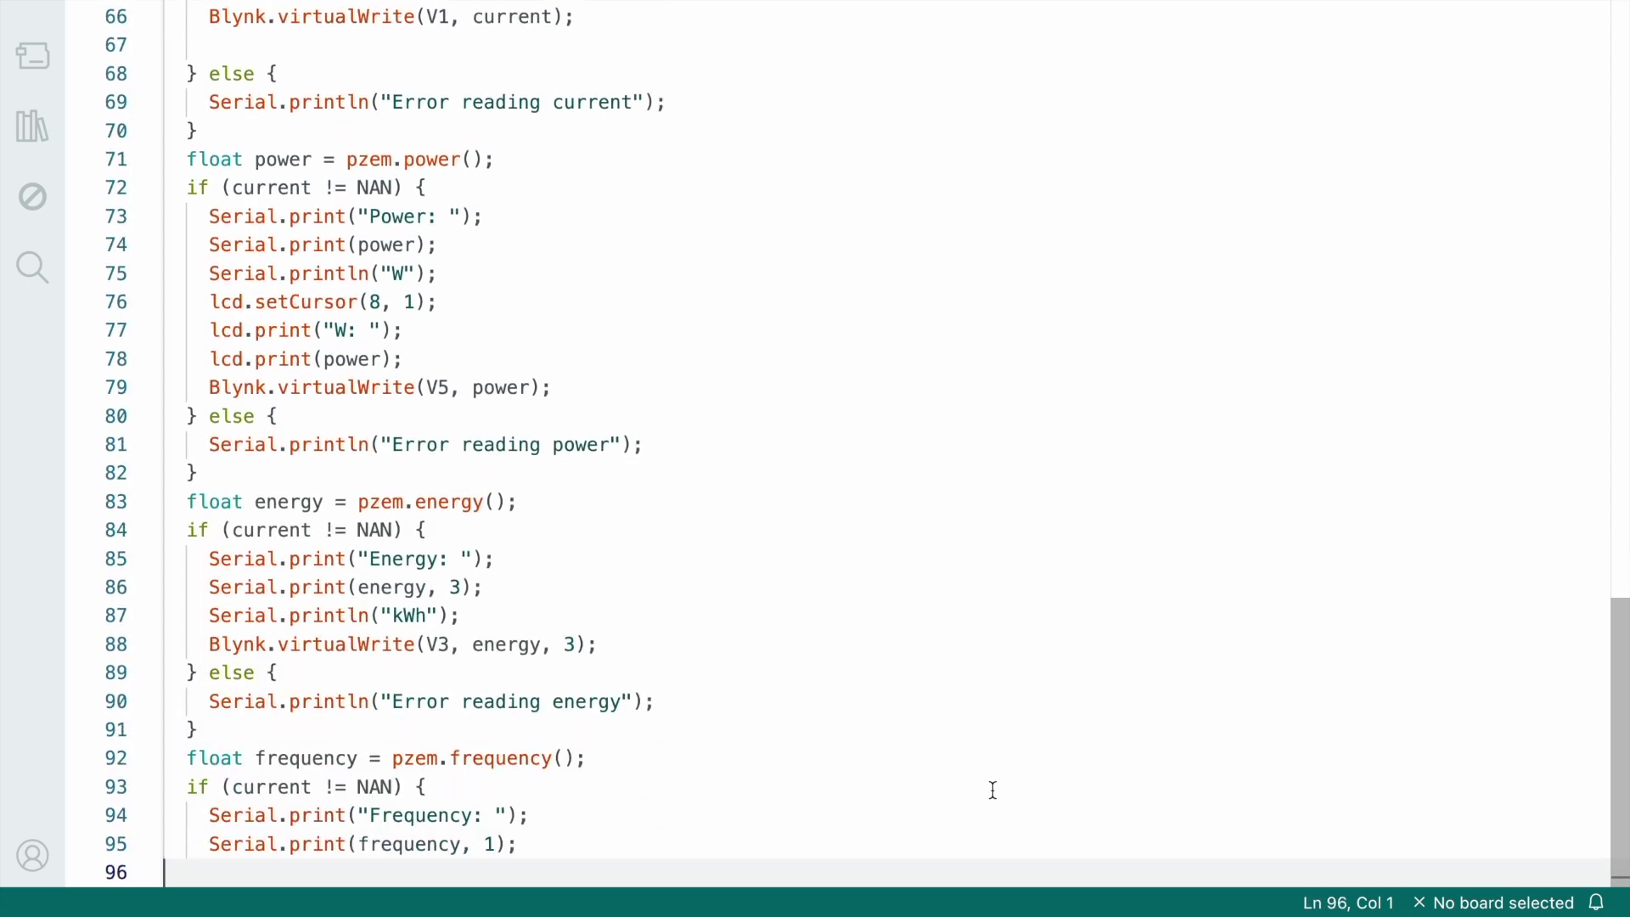
{"action": "type", "text": "Serial.println(\"Hz\"); lcd.setCursor(8, 0); lcd.print(\"F: \"); lcd.print(frequency); Blynk.virtualWrite(V2, frequency); } else { Serial.println(\"Error reading frequency\"); "}
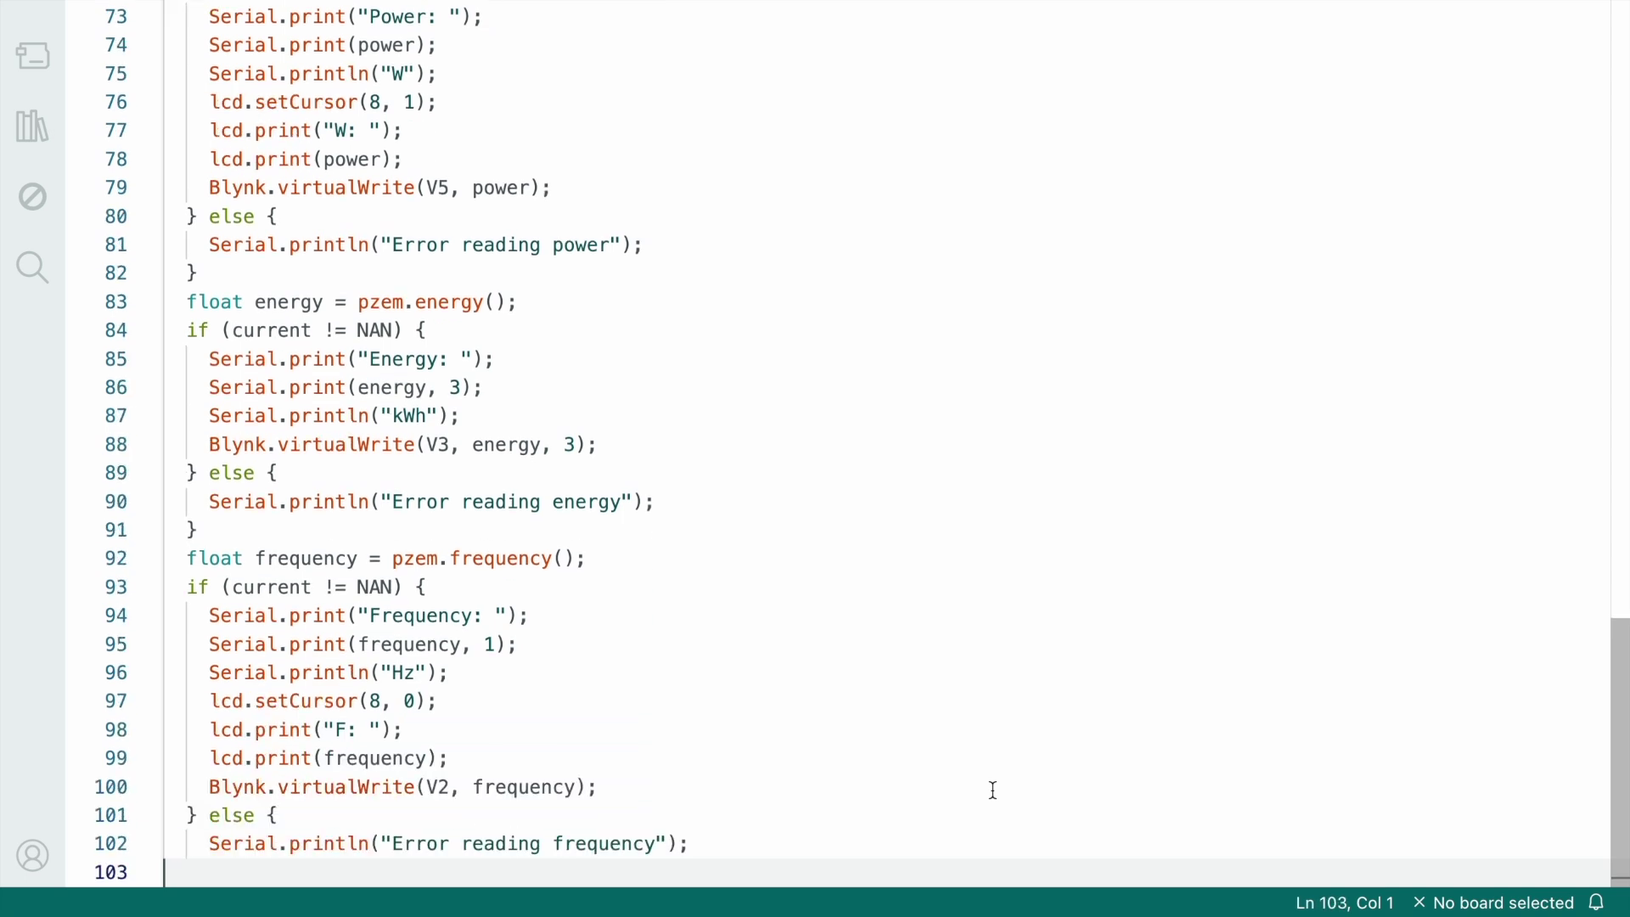
{"action": "type", "text": "} float pf = pzem.pf(); if (current != NAN) { Serial.print(\"PF: \"); Serial.println(pf); Blynk.virtualWrite(V6, pf); }"}
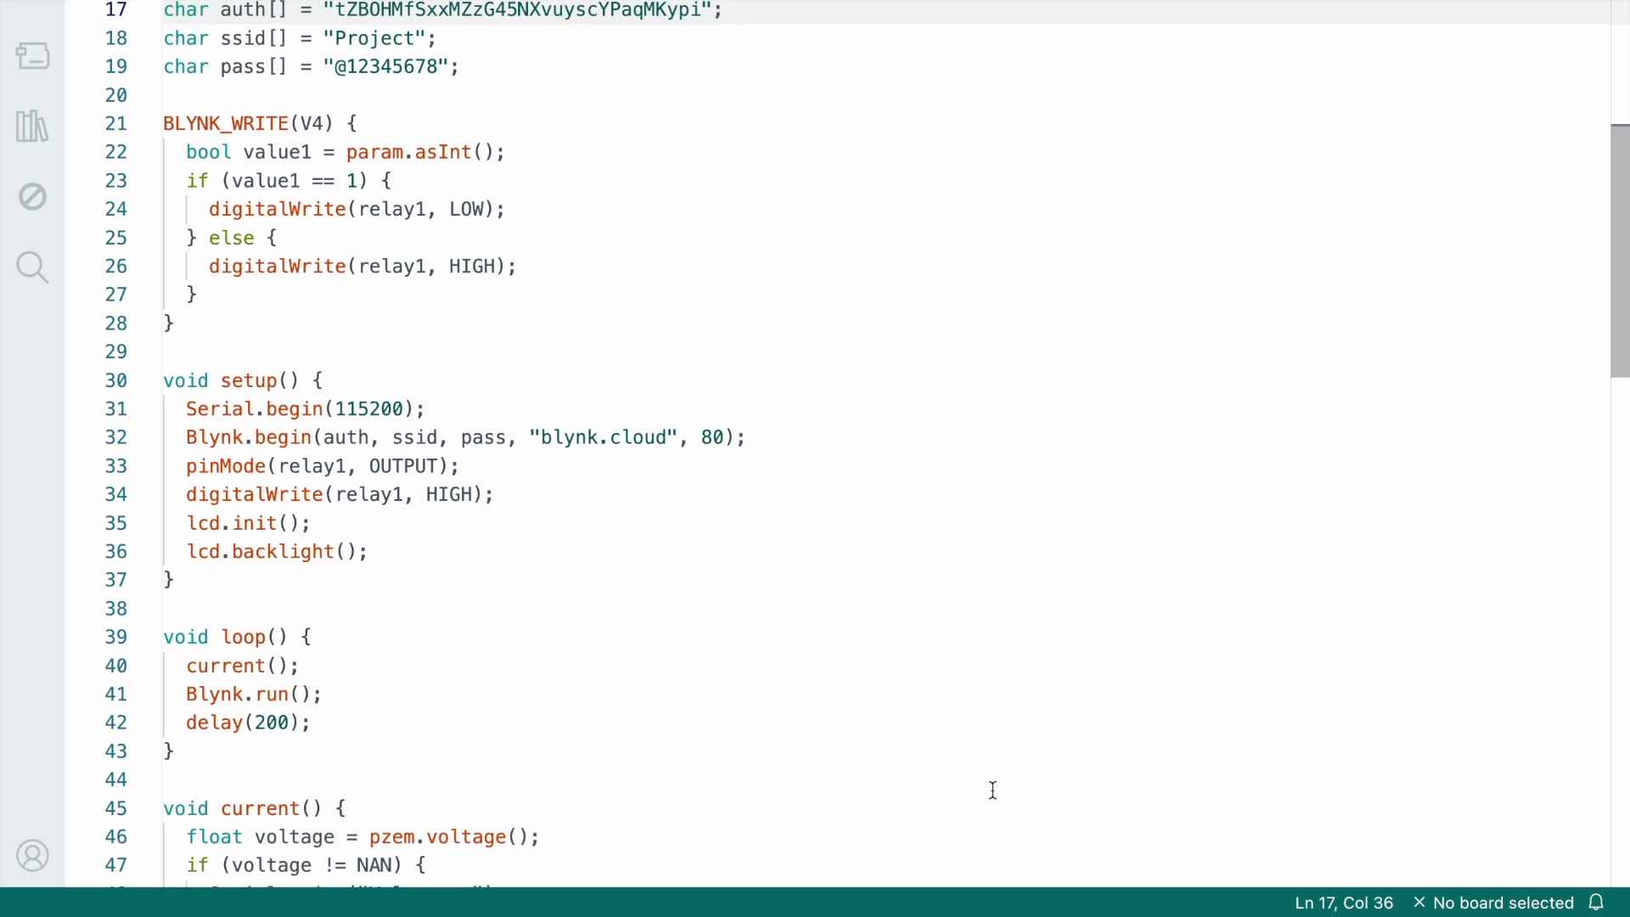
{"action": "scroll", "coordinate": [471, 599], "scroll_direction": "up", "scroll_amount": 5}
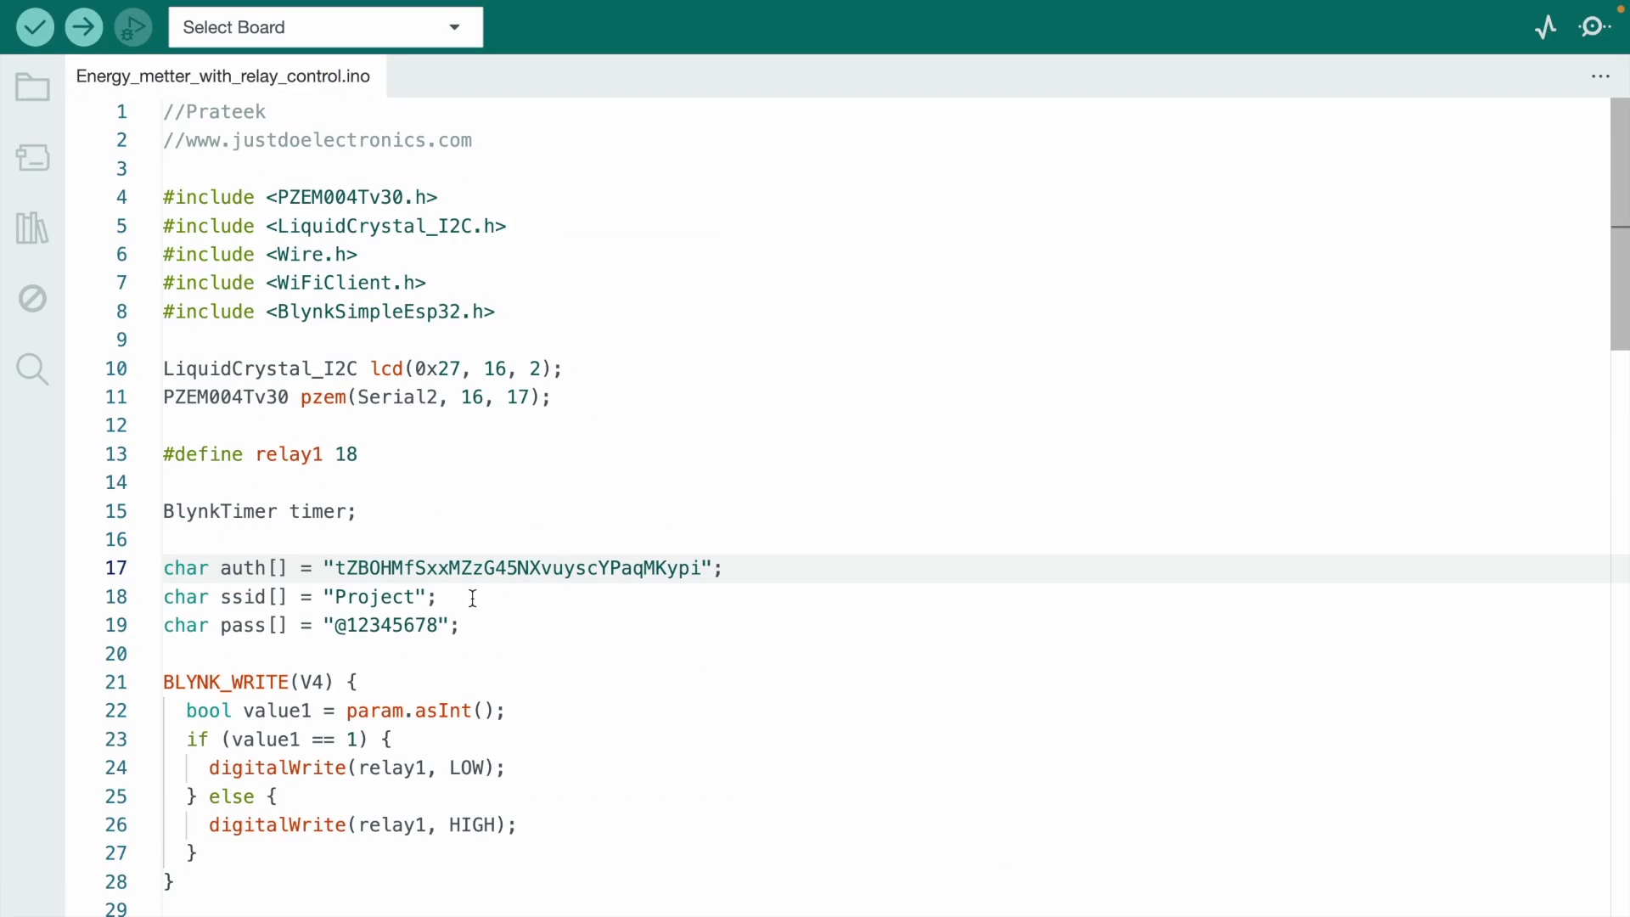
- Select DOIT ESP32 DEVKIT V1 as the board and start compiling the sketch with Verify
{"action": "left_click", "coordinate": [506, 371]}
{"action": "left_click", "coordinate": [347, 13]}
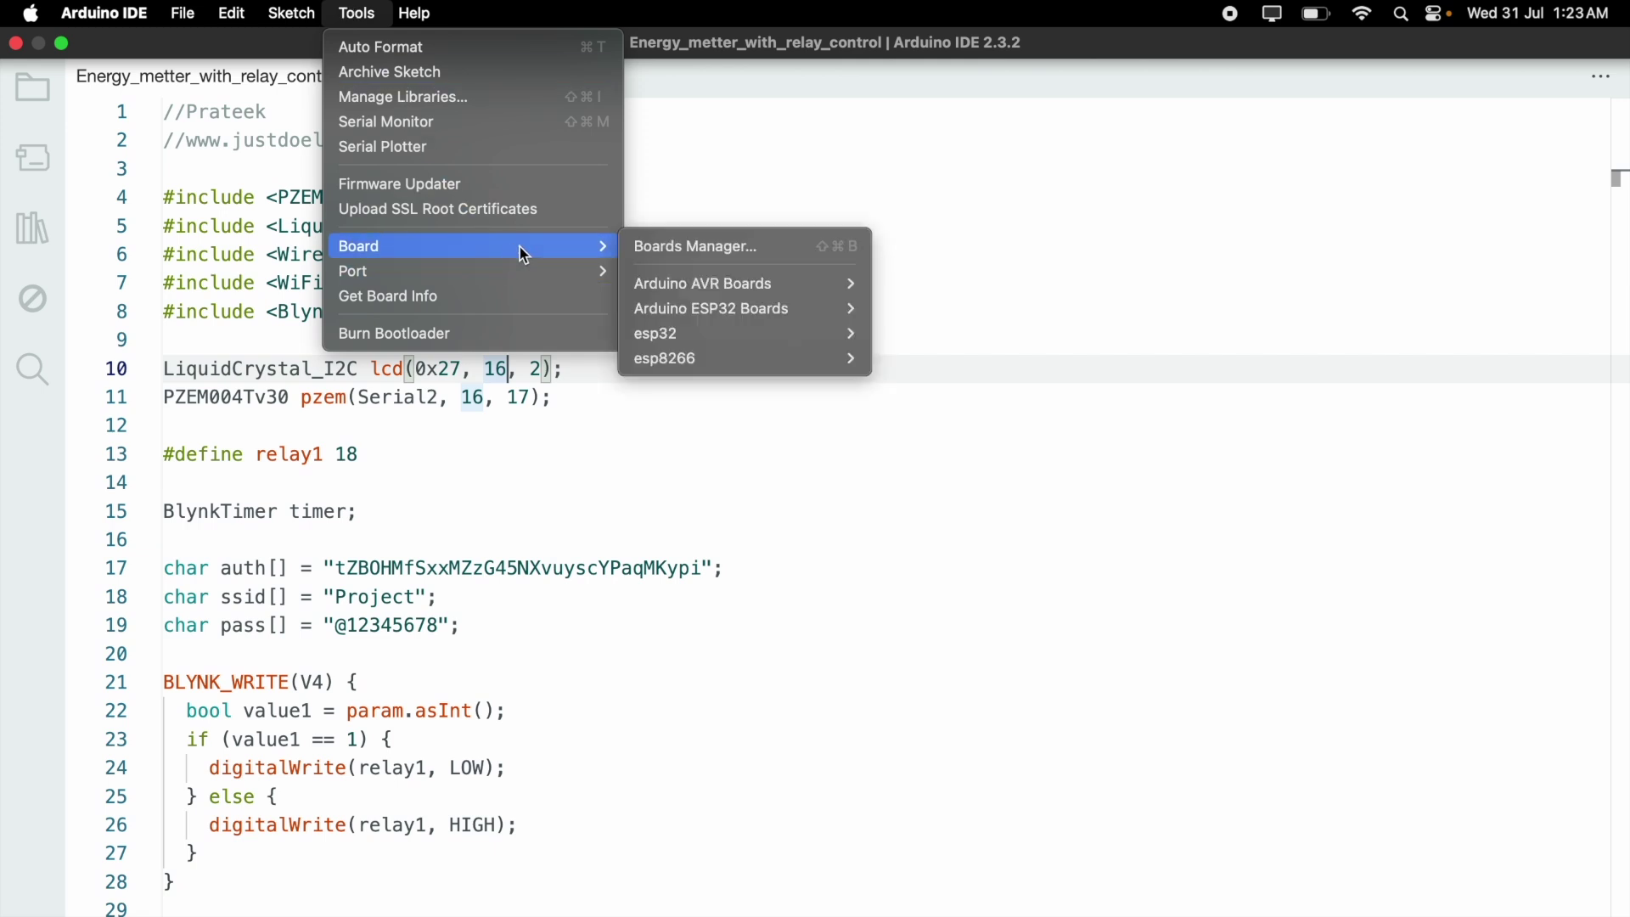
{"action": "mouse_move", "coordinate": [357, 247]}
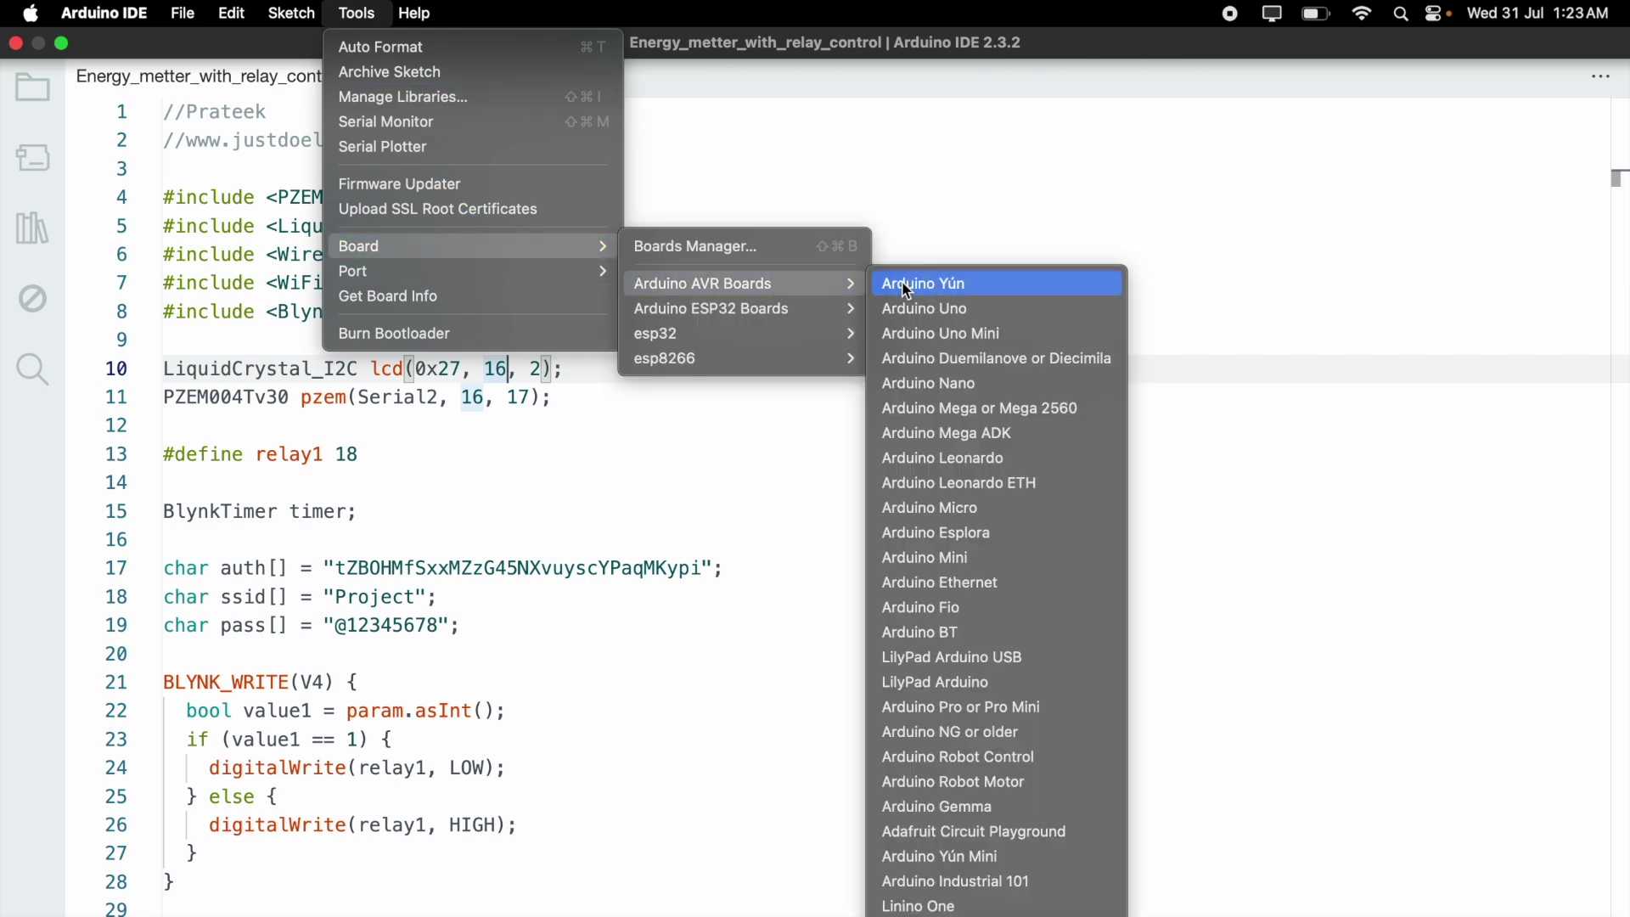
{"action": "mouse_move", "coordinate": [655, 332]}
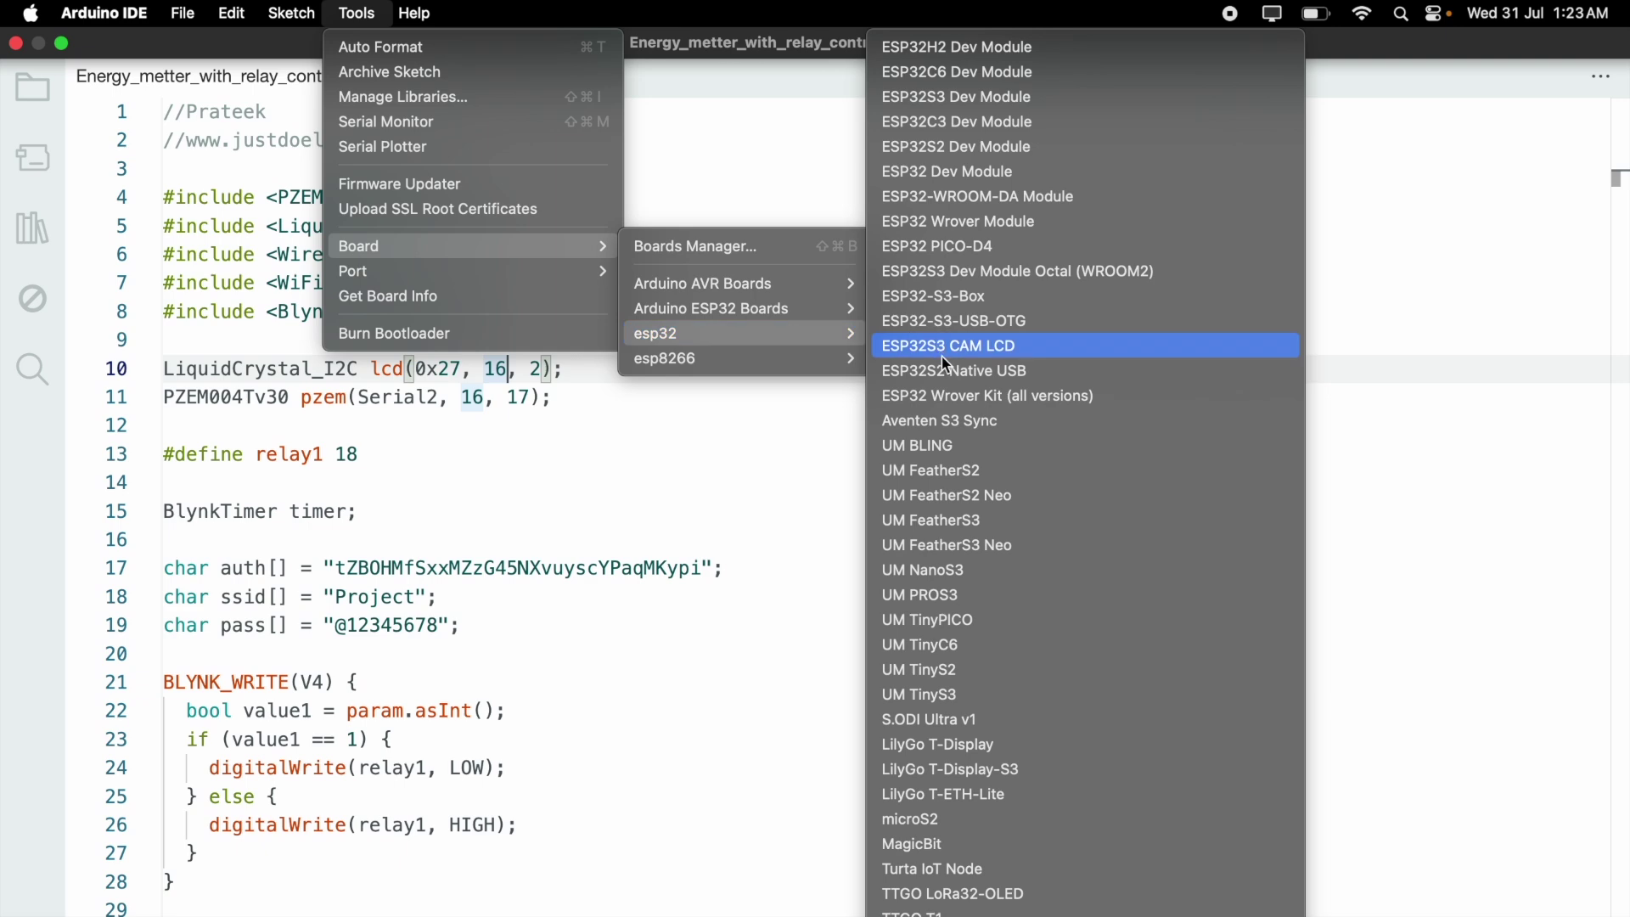
{"action": "scroll", "coordinate": [942, 365], "scroll_direction": "down", "scroll_amount": 10}
{"action": "scroll", "coordinate": [1146, 535], "scroll_direction": "up", "scroll_amount": 3}
{"action": "left_click", "coordinate": [1095, 320]}
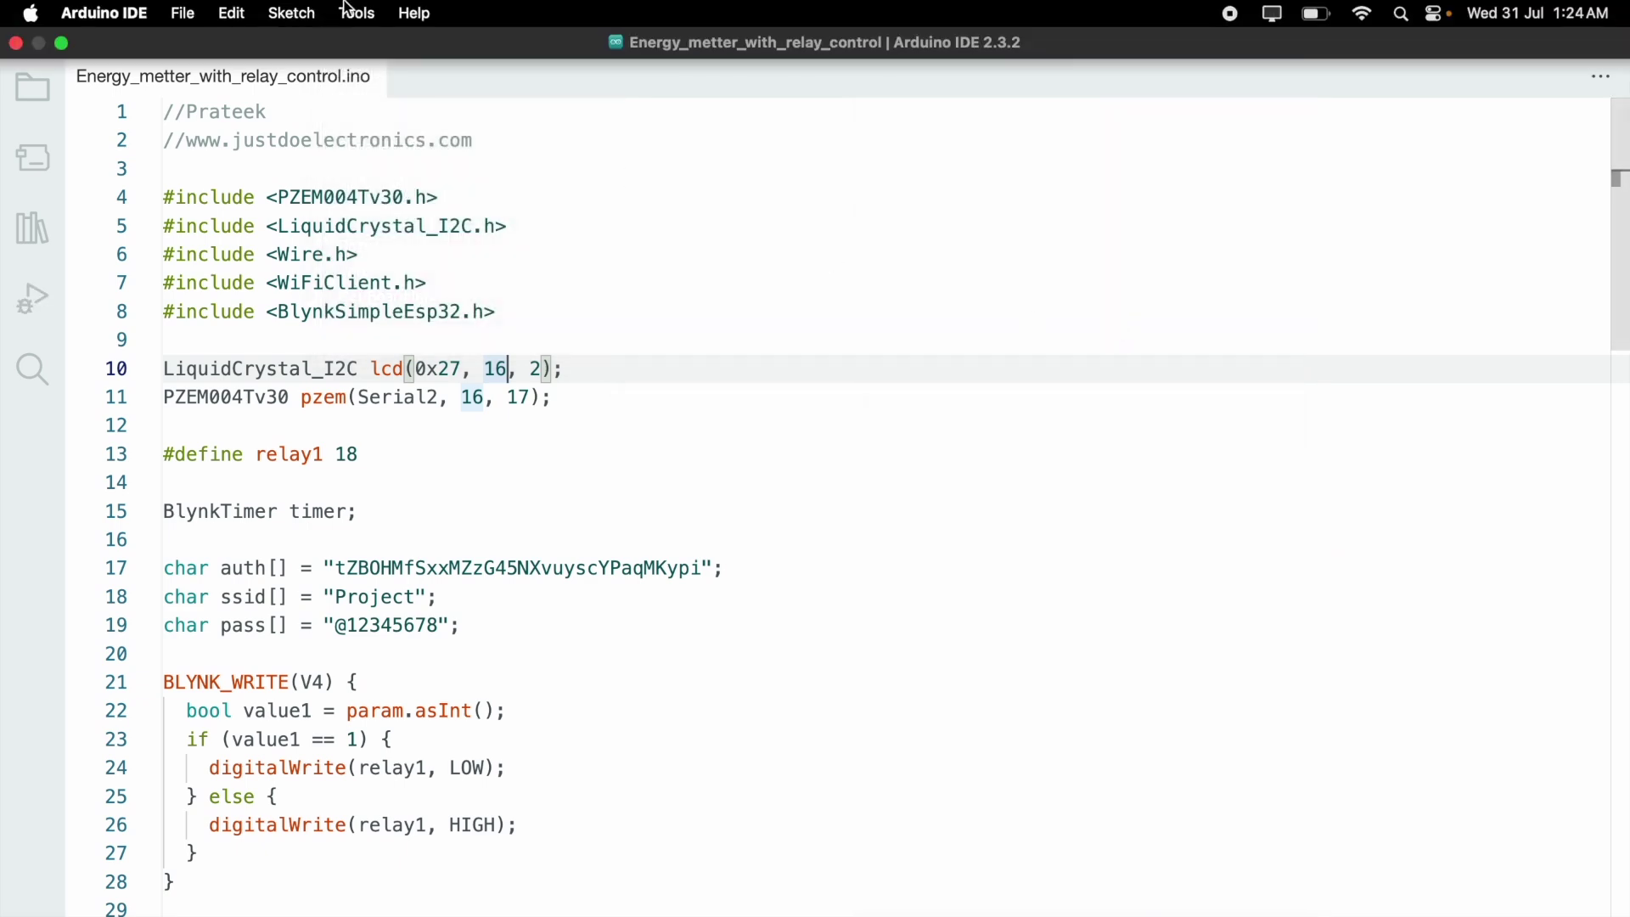
{"action": "left_click", "coordinate": [349, 12]}
{"action": "left_click", "coordinate": [613, 586]}
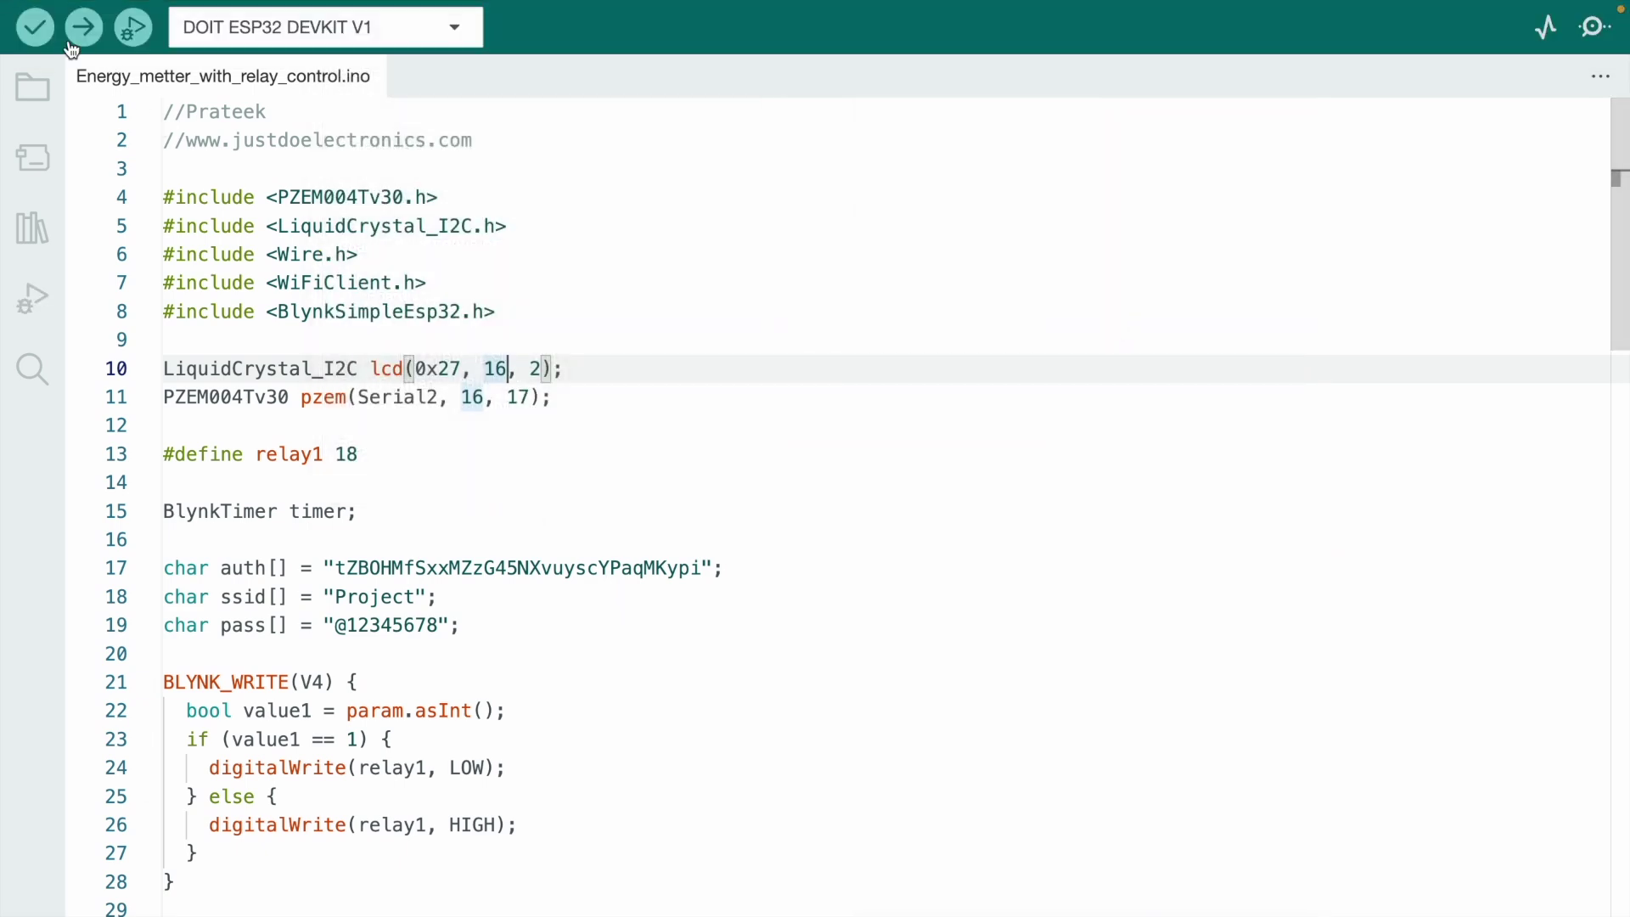
{"action": "left_click", "coordinate": [71, 42]}
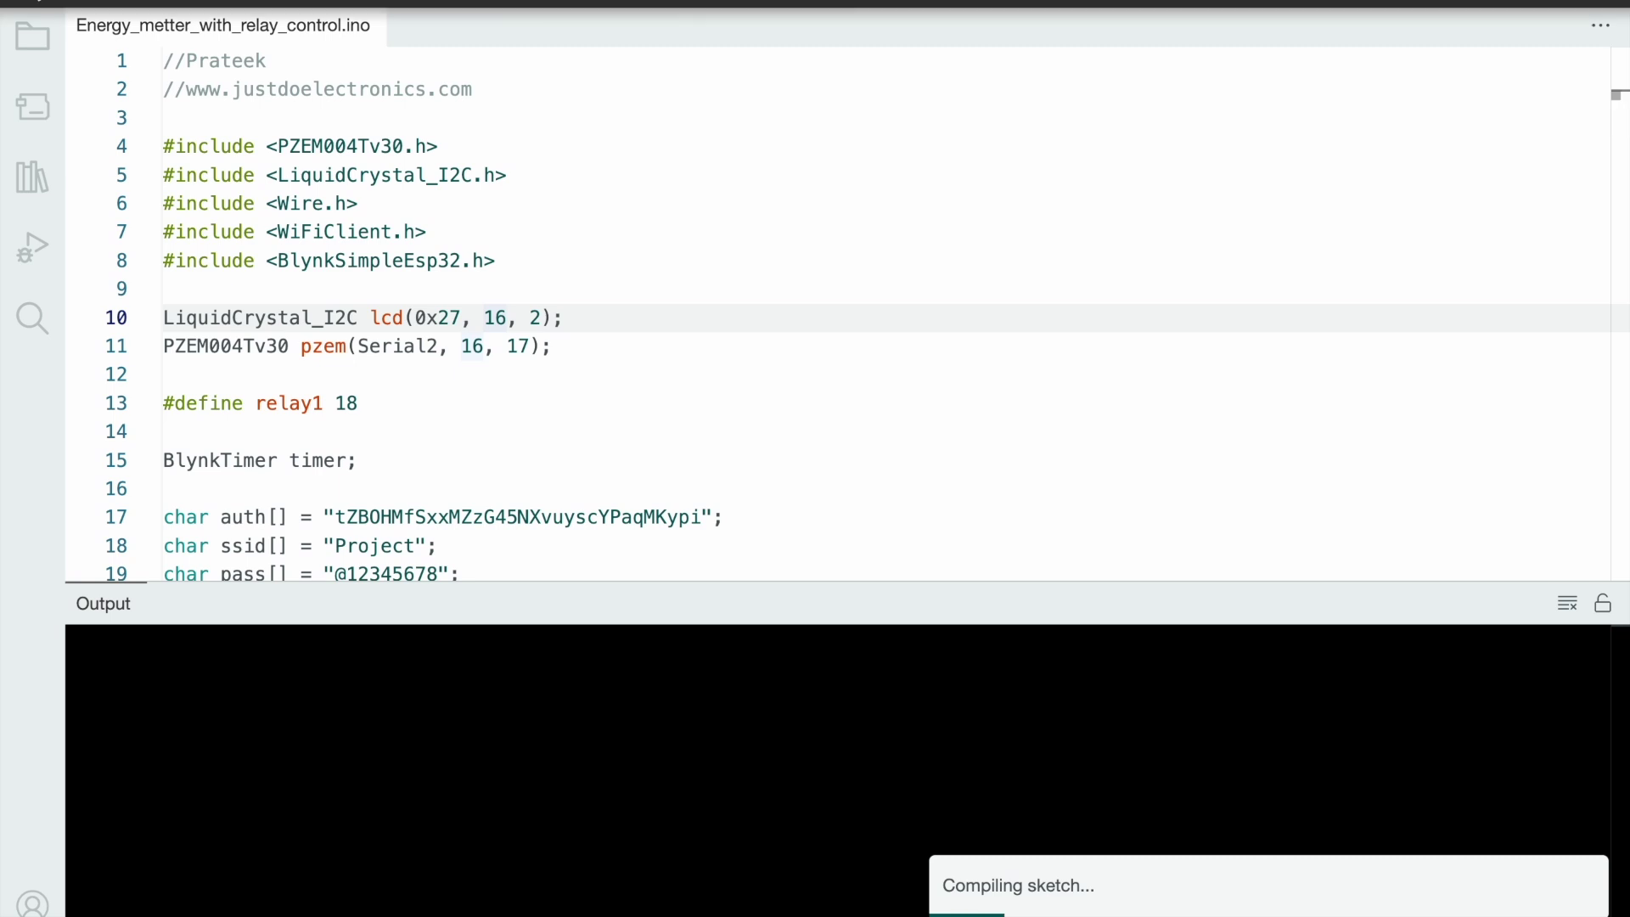